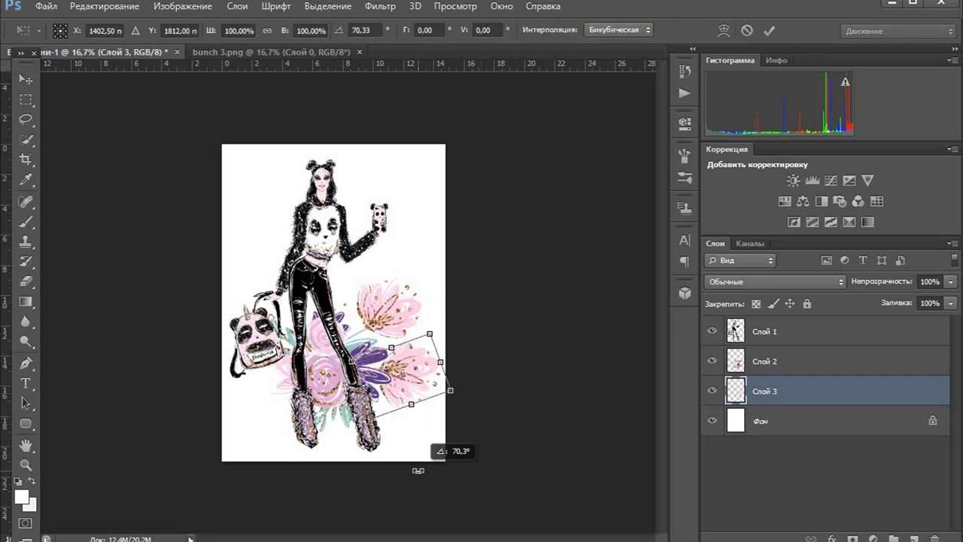
Apply the 70.3° rotation to the copied flower and move its layer above the bouquet layer, adjusting its position beside the boots.
key("Return")
left_click_drag(825, 380, 816, 348)
left_click_drag(463, 411, 455, 400)
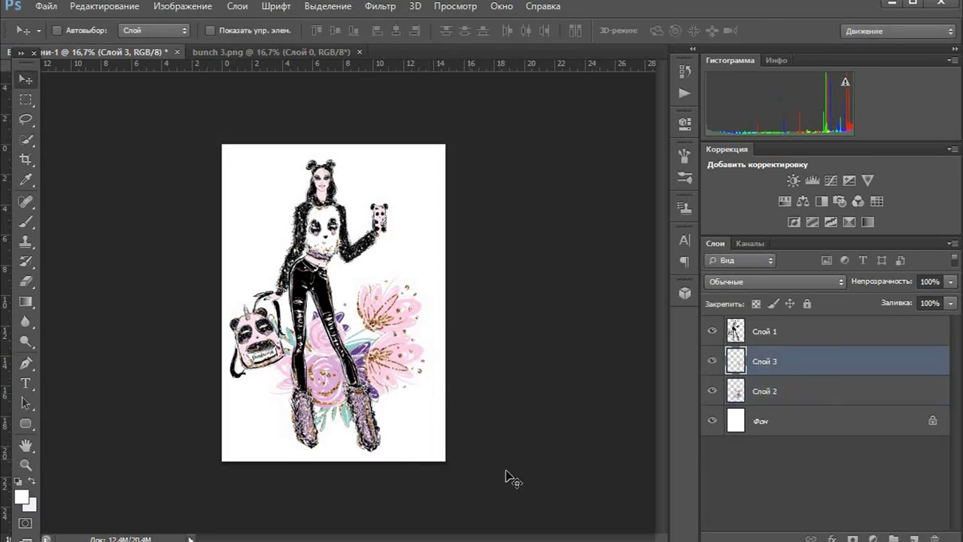
Merge the copied flower with the bouquet layer, rotate the merged bouquet to about -12.8°, and shift it right and slightly up.
right_click(782, 362)
left_click(835, 402)
key("ctrl+t")
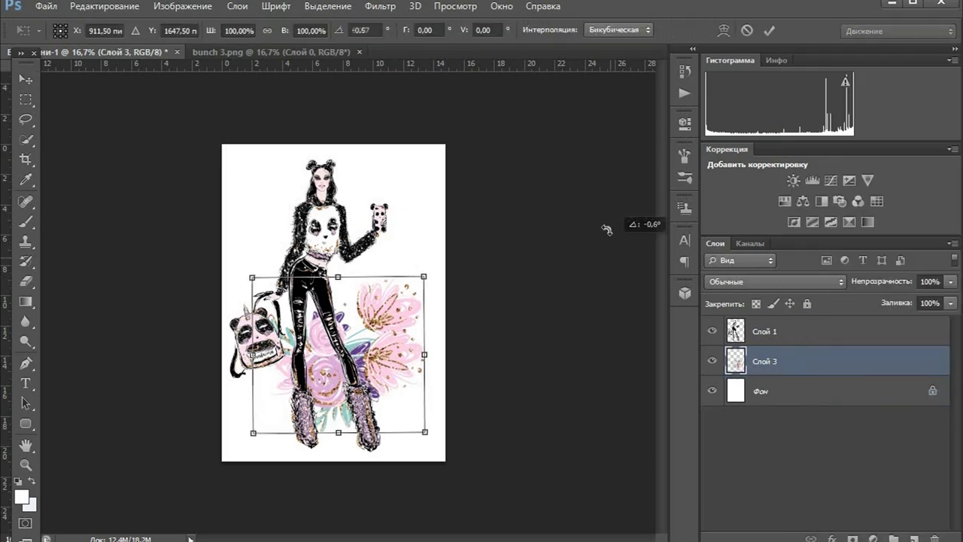
left_click_drag(607, 224, 594, 206)
left_click_drag(462, 321, 438, 343)
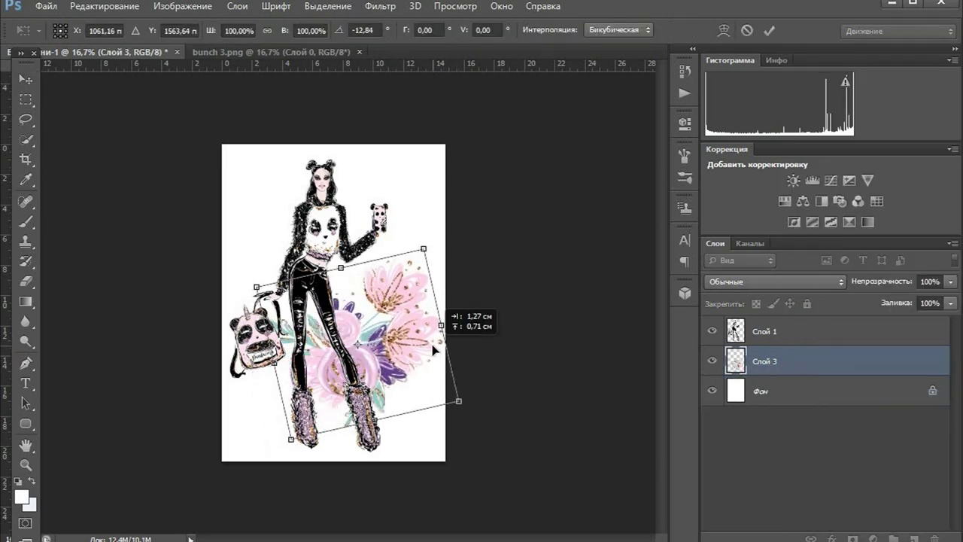
key("Return")
Lower the merged bouquet layer's fill to 87%.
left_click(950, 304)
left_click(937, 321)
left_click_drag(938, 327, 944, 325)
Add a text box over the flowers beside the girl's legs with the text "April".
key("t")
left_click_drag(331, 292, 426, 359)
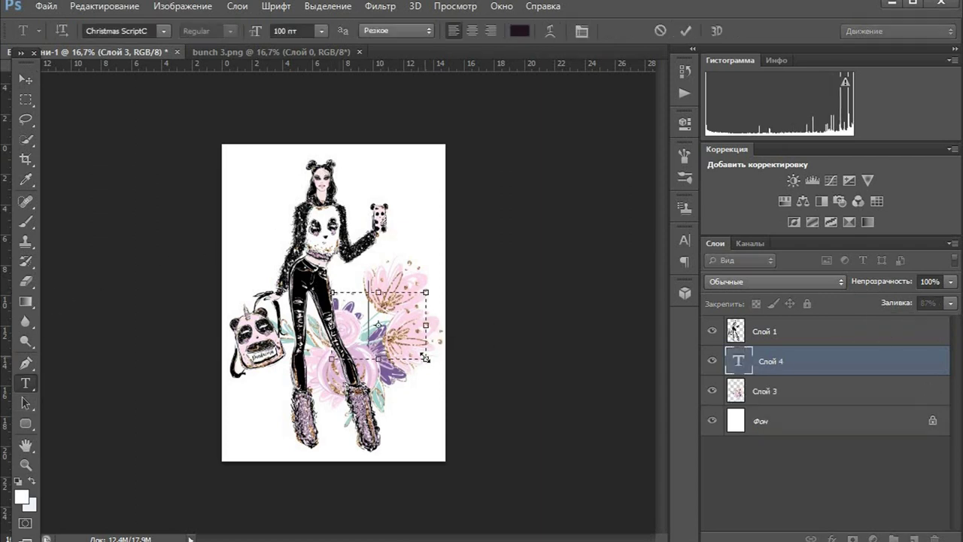
type("April")
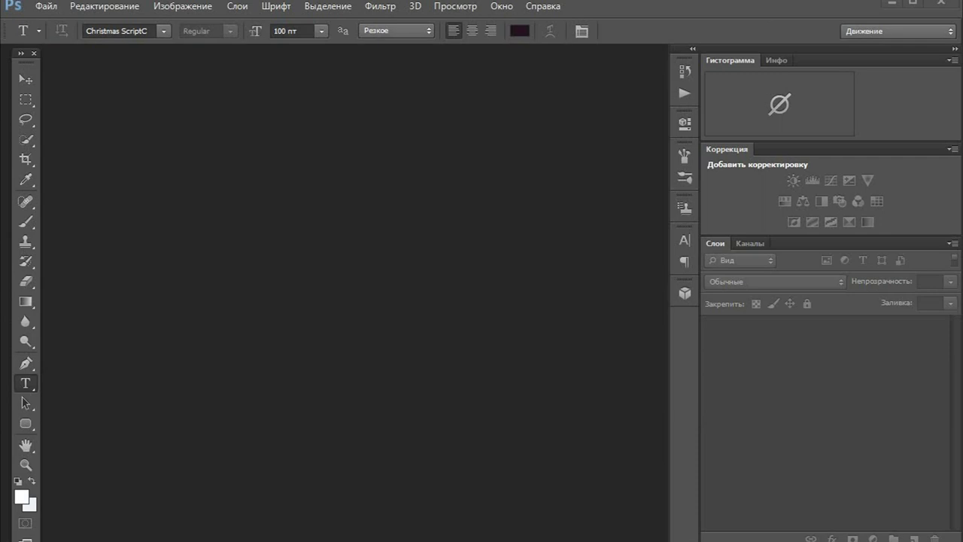
Create a new A5 document, 148 × 210 mm at 300 pixels/inch, RGB colour with a white background.
left_click(38, 6)
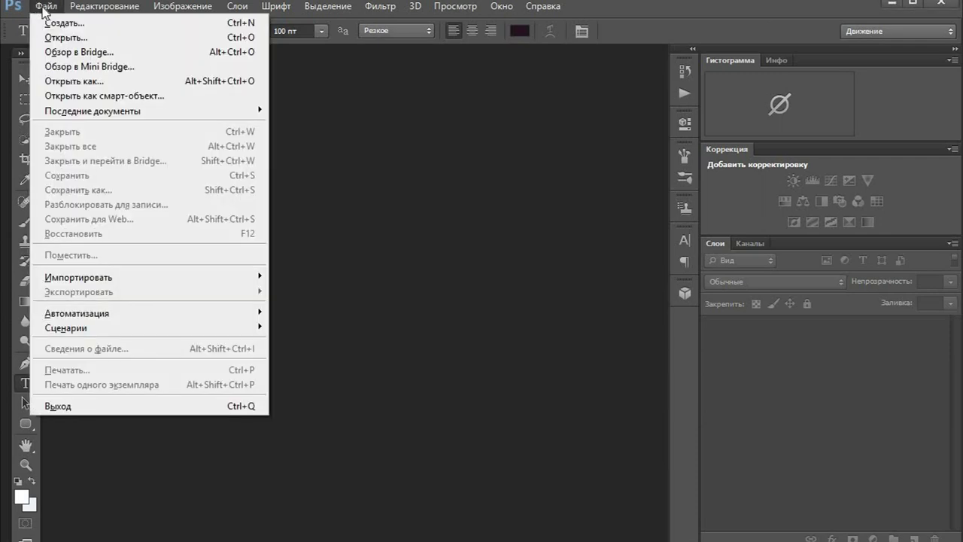
left_click(49, 22)
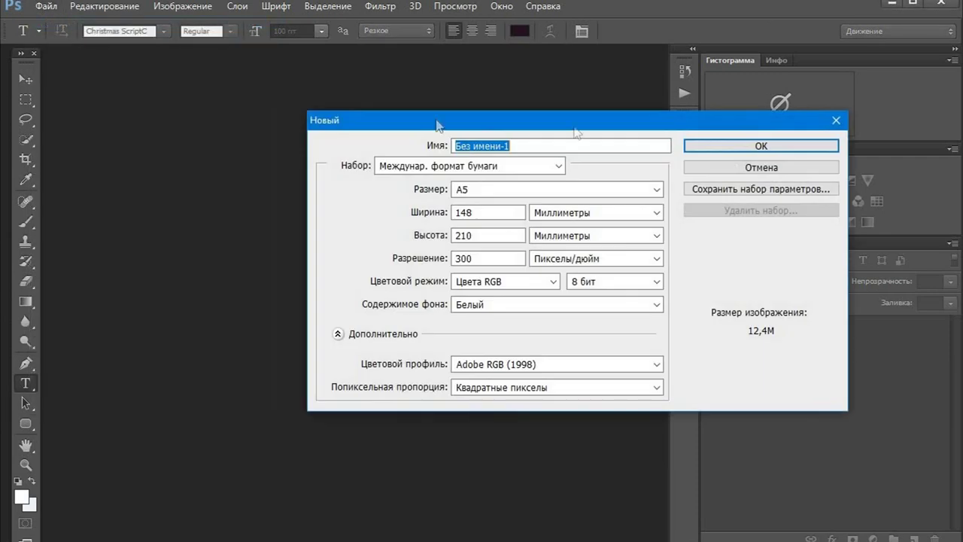
left_click(724, 145)
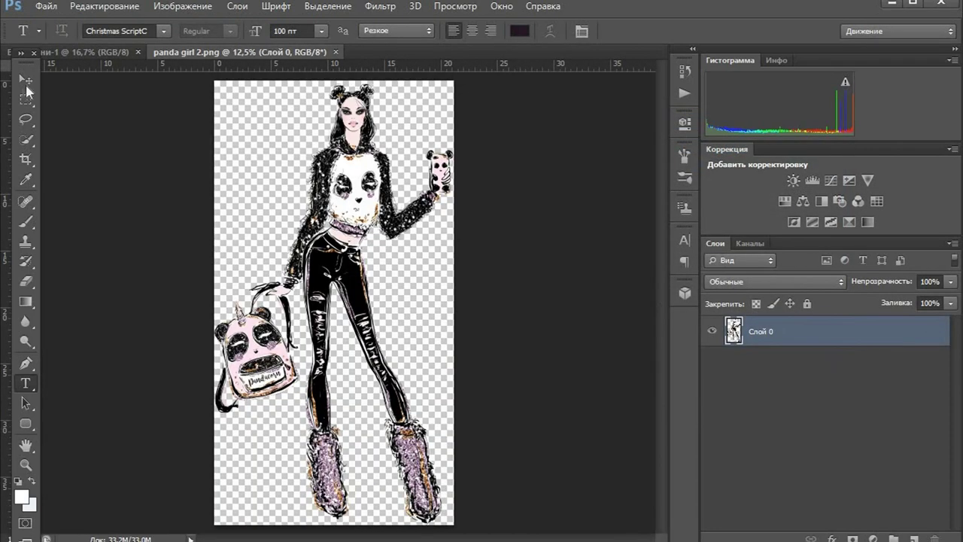
Copy the panda girl from panda girl 2.png into the new A5 document.
left_click(26, 79)
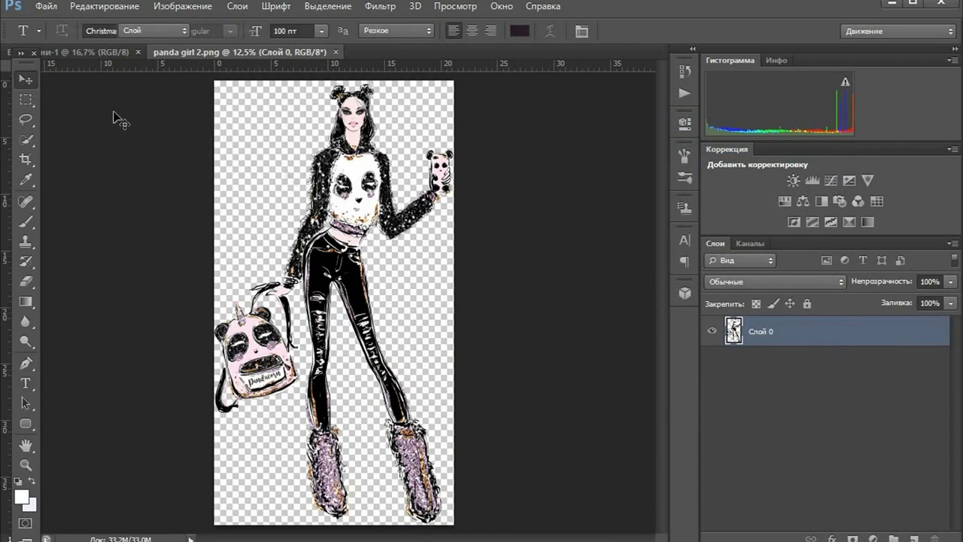
left_click_drag(189, 116, 301, 249)
left_click(602, 308)
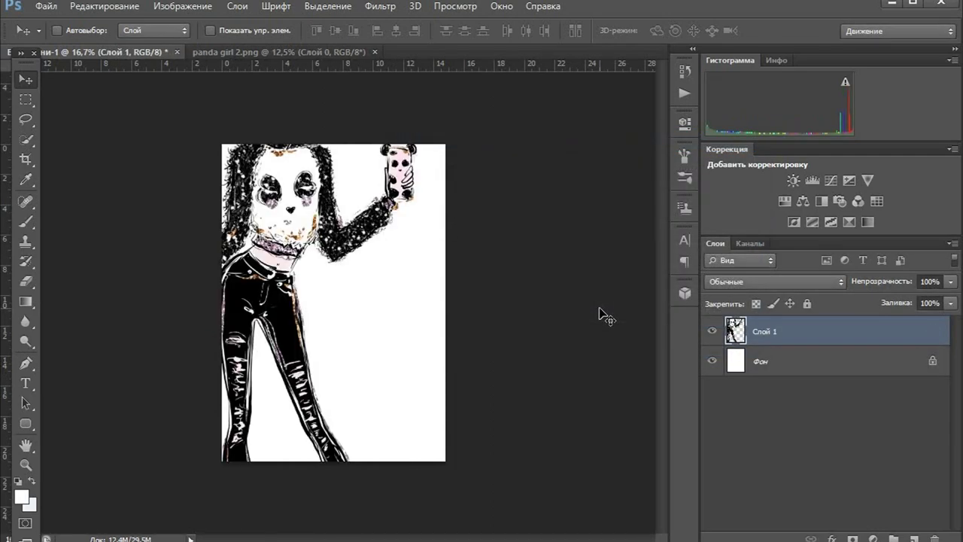
Scale the panda girl down so the whole figure fits on the page and position her slightly left of centre.
key("ctrl+t")
left_click_drag(318, 276, 349, 388)
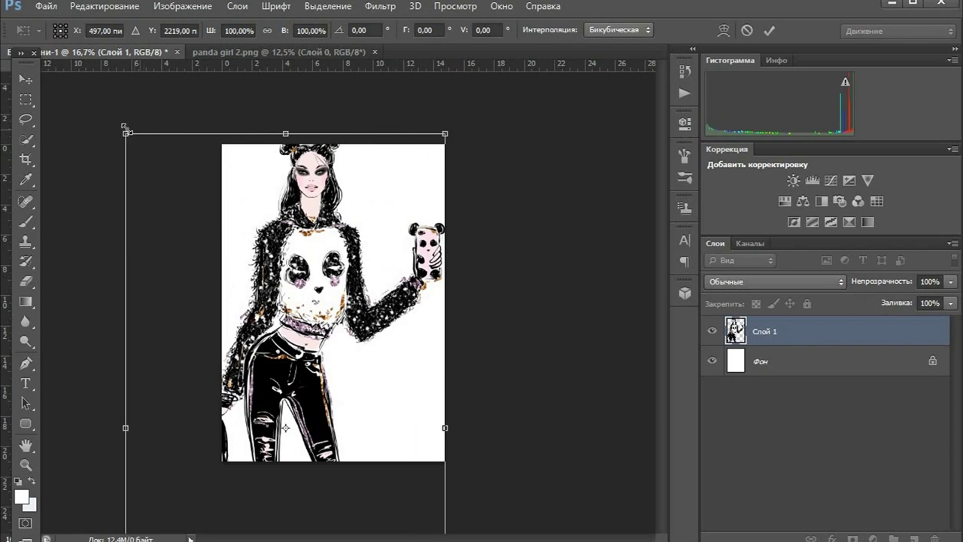
left_click_drag(126, 131, 218, 183)
left_click_drag(293, 264, 308, 226)
mouse_move(385, 458)
left_mouse_down()
mouse_move(376, 432)
mouse_move(382, 447)
left_mouse_up()
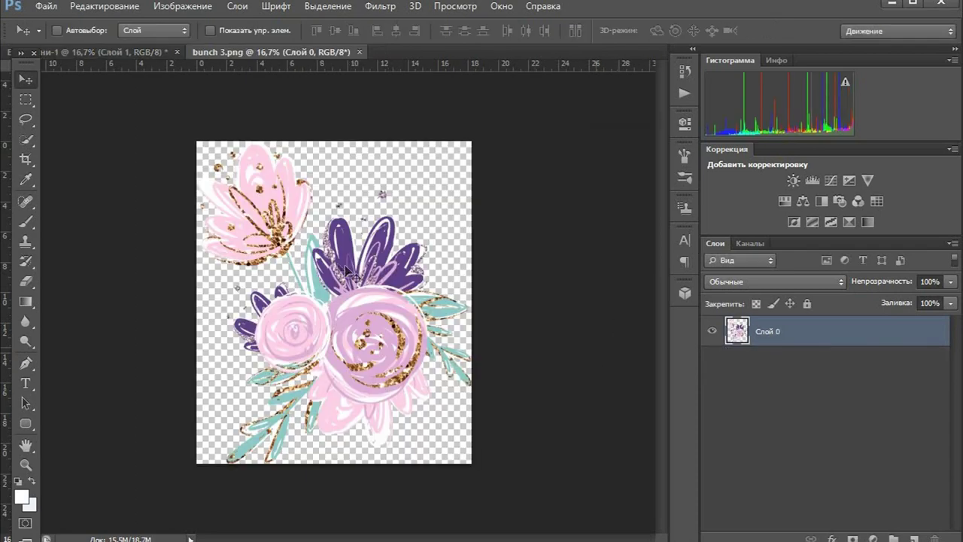
Copy the bouquet from bunch 3.png into the card, converting its colours to the document profile, and place its layer beneath the panda girl.
left_click_drag(347, 272, 324, 290)
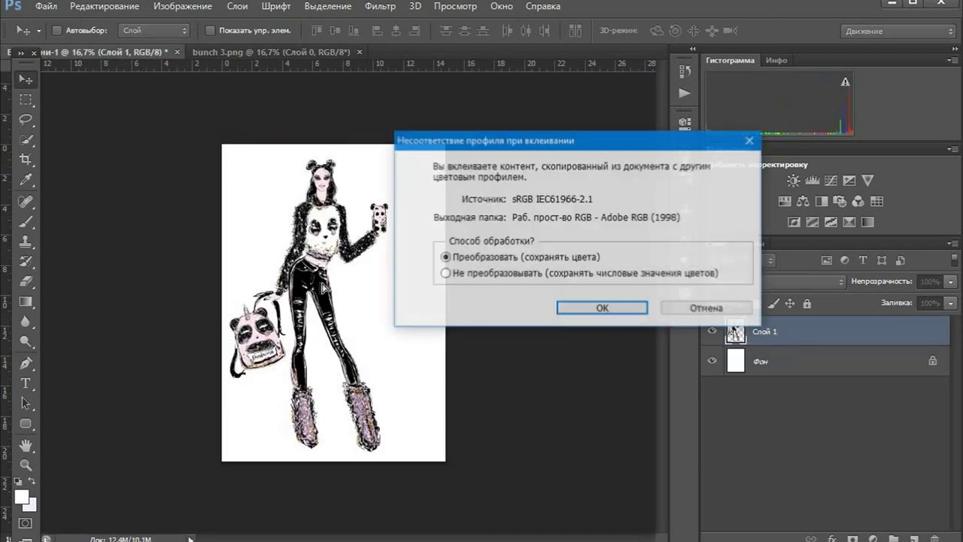
left_click(585, 311)
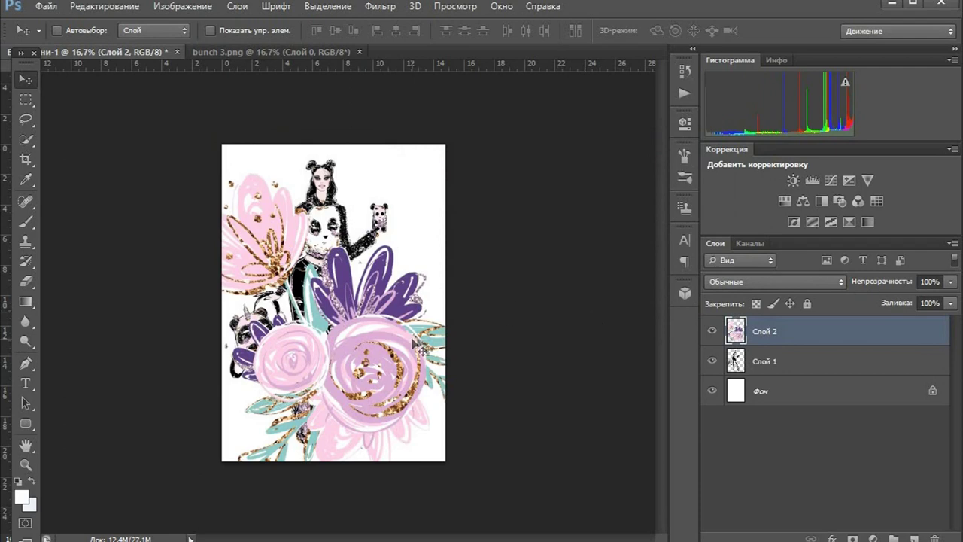
left_click_drag(801, 333, 802, 377)
Scale down and turn the bouquet, and place it behind the panda girl's legs.
key("ctrl+t")
left_click_drag(197, 171, 258, 247)
left_click_drag(486, 391, 407, 486)
left_click_drag(396, 375, 383, 332)
left_click_drag(522, 361, 404, 361)
key("Return")
Rotate the bouquet about 23.3° clockwise.
key("ctrl+t")
left_click_drag(499, 334, 499, 366)
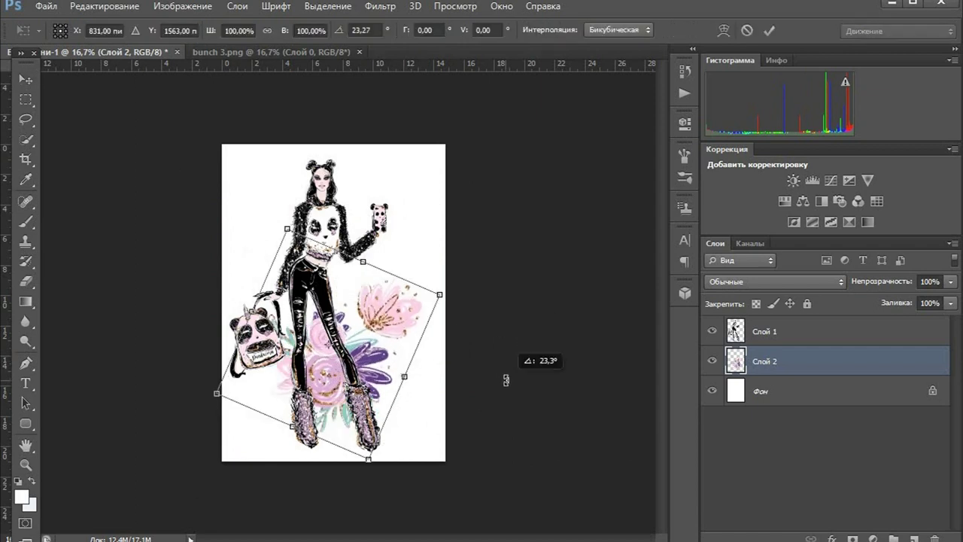
key("Return")
Copy the bouquet's large pink flower onto its own layer and move the copy up and to the right.
key("m")
left_click_drag(340, 269, 430, 355)
key("ctrl+j")
left_click(25, 80)
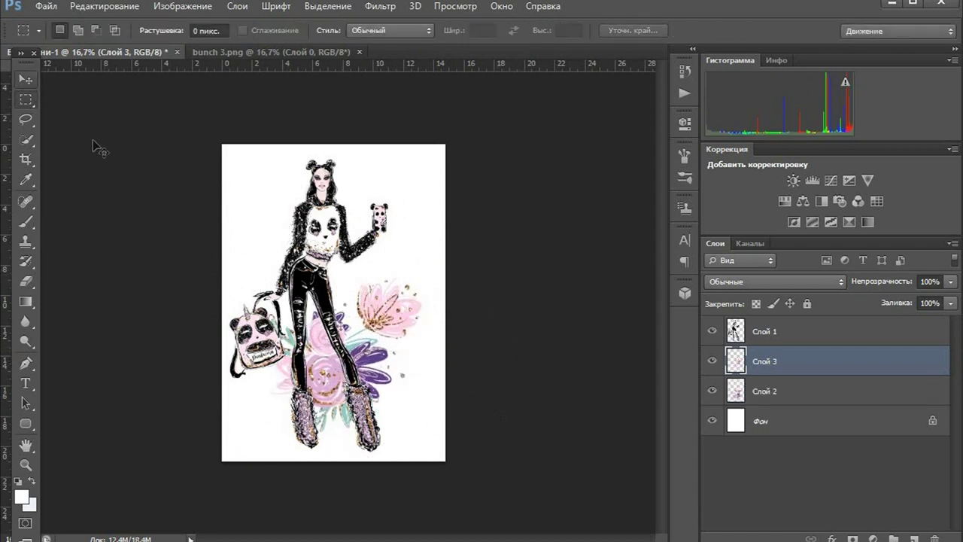
left_click_drag(500, 408, 550, 310)
Erase stray remnants around the copied flower, move it down slightly, and place its layer beneath the bouquet layer.
left_click(24, 282)
mouse_move(390, 205)
left_mouse_down()
mouse_move(397, 249)
mouse_move(456, 272)
left_mouse_up()
key("v")
left_click_drag(392, 350, 396, 386)
left_click_drag(776, 365, 785, 403)
Flip the copied flower vertically, rotate it to about 70.7°, and move it left above the original pink flower.
key("ctrl+t")
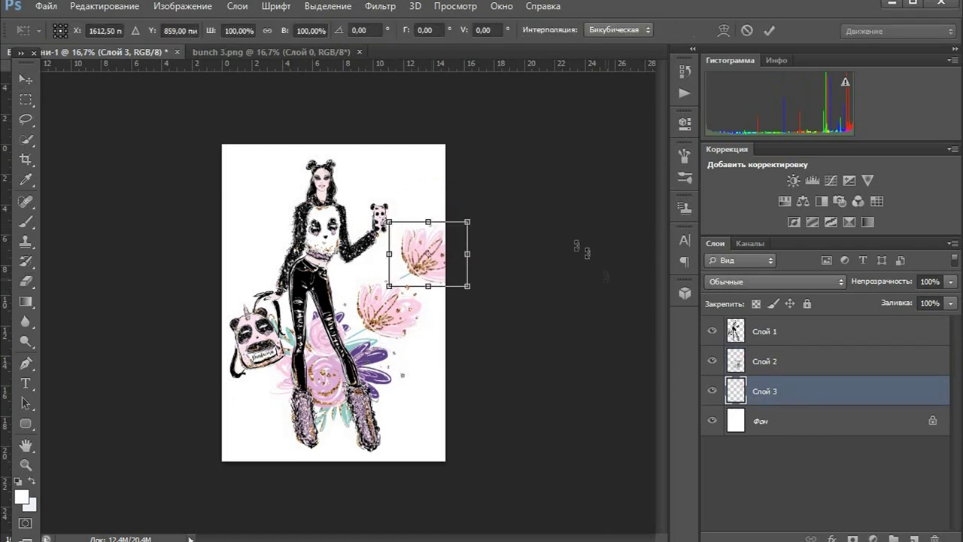
left_click_drag(506, 265, 496, 229)
right_click(426, 279)
left_click(526, 524)
left_click_drag(497, 354, 403, 382)
left_click_drag(441, 281, 409, 269)
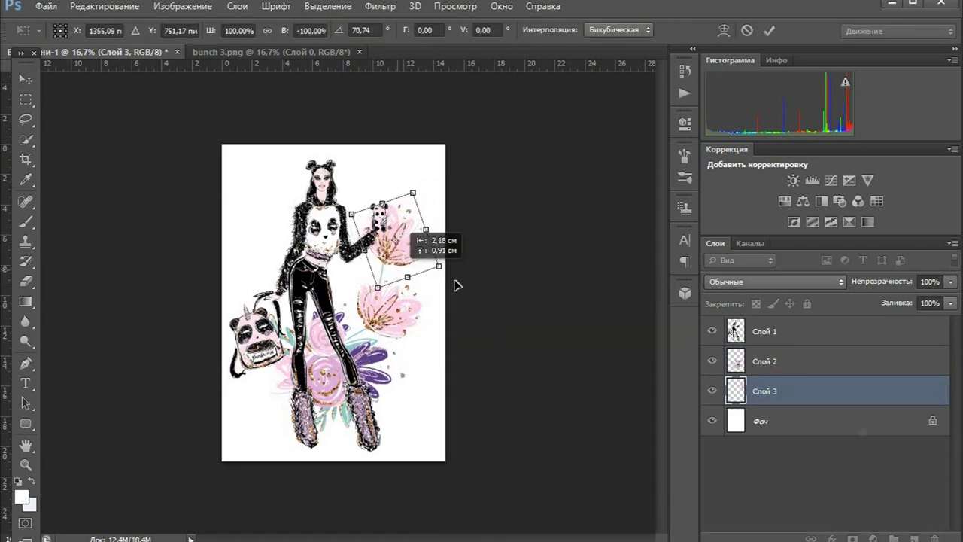
key("Return")
Rotate the flower copy about 70.3° below the original pink flower and bring its layer above the bouquet layer.
key("ctrl+z")
key("ctrl+t")
left_click_drag(500, 394, 419, 469)
key("Return")
left_click_drag(764, 387, 812, 359)
mouse_move(466, 417)
left_mouse_down()
mouse_move(462, 405)
mouse_move(456, 413)
left_mouse_up()
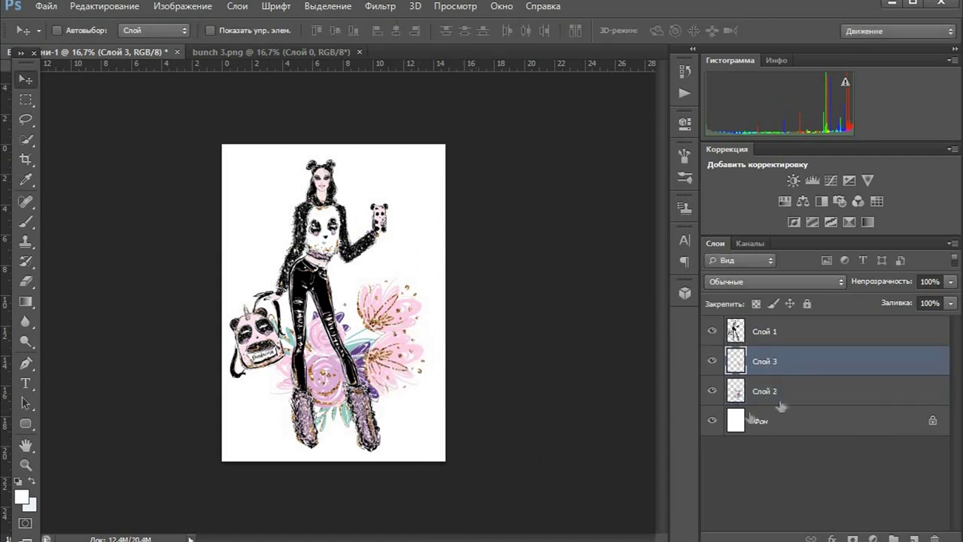
Merge the copied flower layer with the bouquet layer.
left_click(815, 391, "ctrl")
right_click(815, 390)
left_click(835, 398)
Rotate the merged bouquet to about -12.8° and shift it right and slightly up behind the girl.
key("ctrl+t")
left_click_drag(619, 243, 589, 183)
left_click_drag(414, 356, 438, 352)
key("Return")
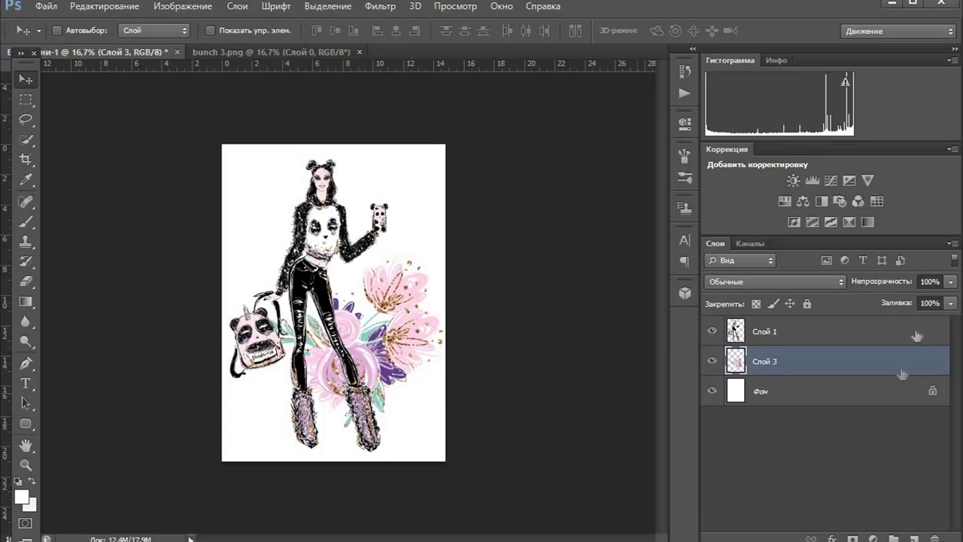
Reduce the merged bouquet layer's fill to 87%.
left_click(951, 303)
left_click(936, 322)
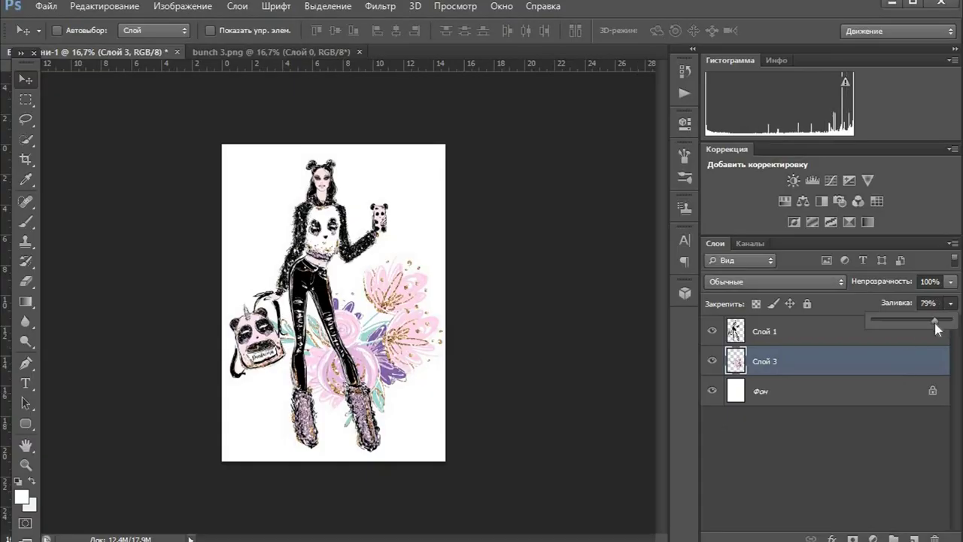
left_click_drag(936, 321, 937, 322)
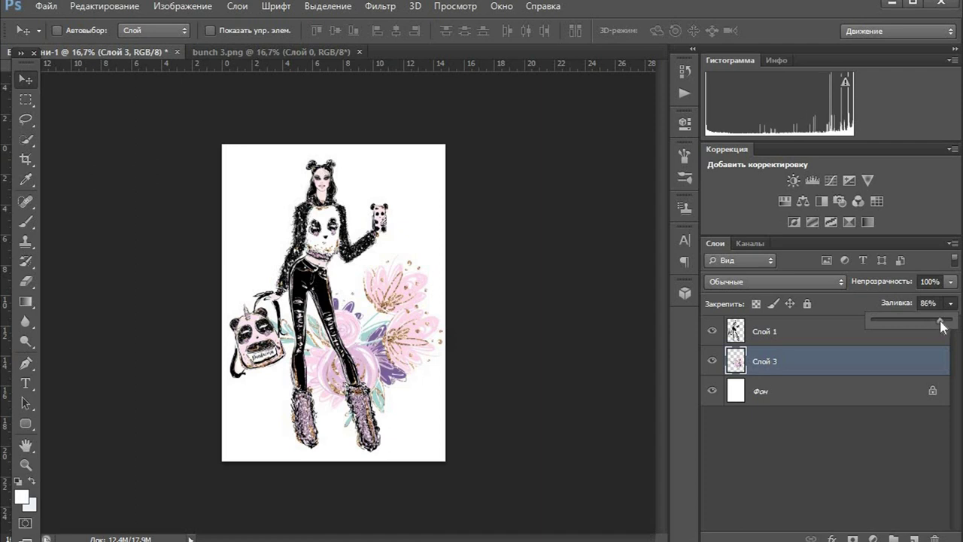
left_click_drag(943, 324, 944, 324)
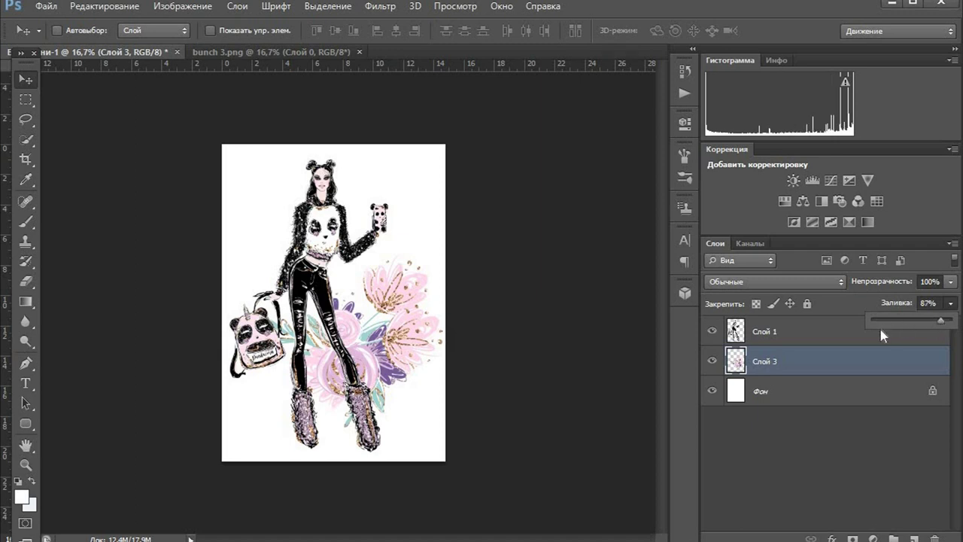
Add the text "April" in a text box over the flowers beside the girl's legs.
left_click(30, 384)
left_click_drag(335, 292, 425, 359)
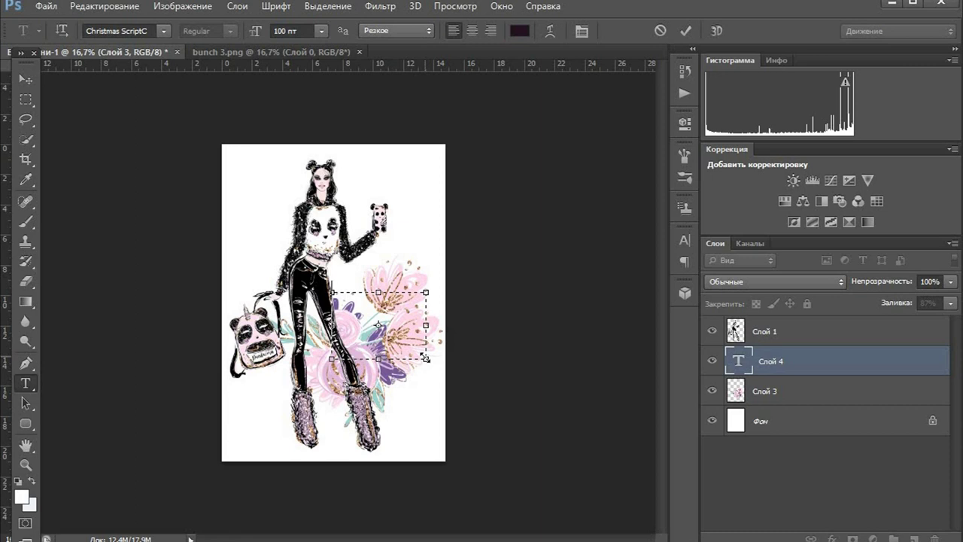
type("H")
type("pri")
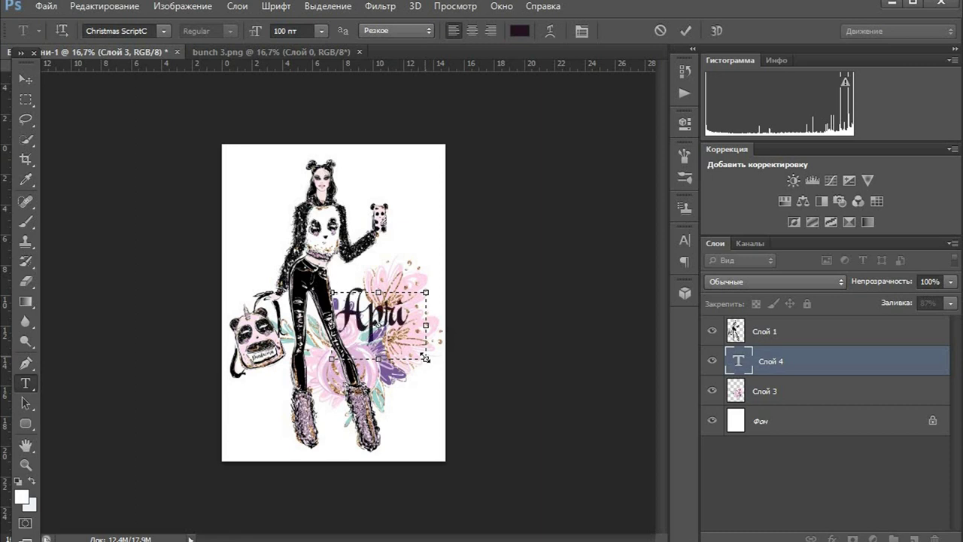
type("l")
key("ctrl+Return")
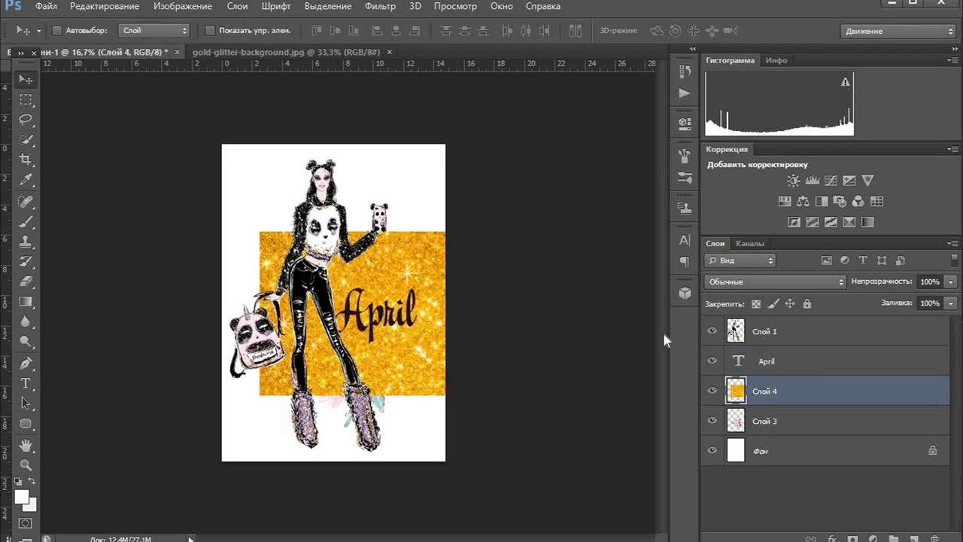
Flip the gold glitter piece horizontally and vertically, and position it behind the whole "April" lettering.
left_click_drag(409, 361, 378, 367)
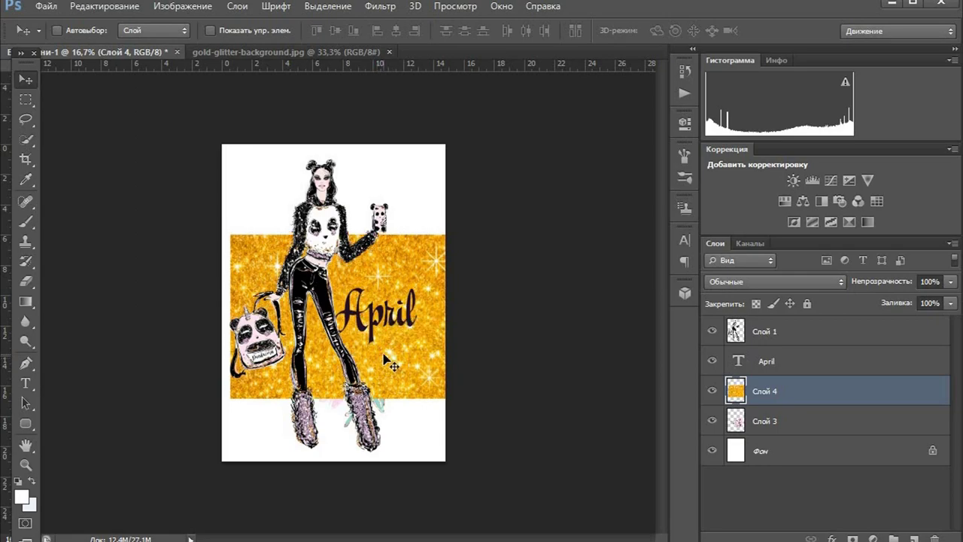
key("ctrl+plus")
key("ctrl+plus")
key("ctrl+plus")
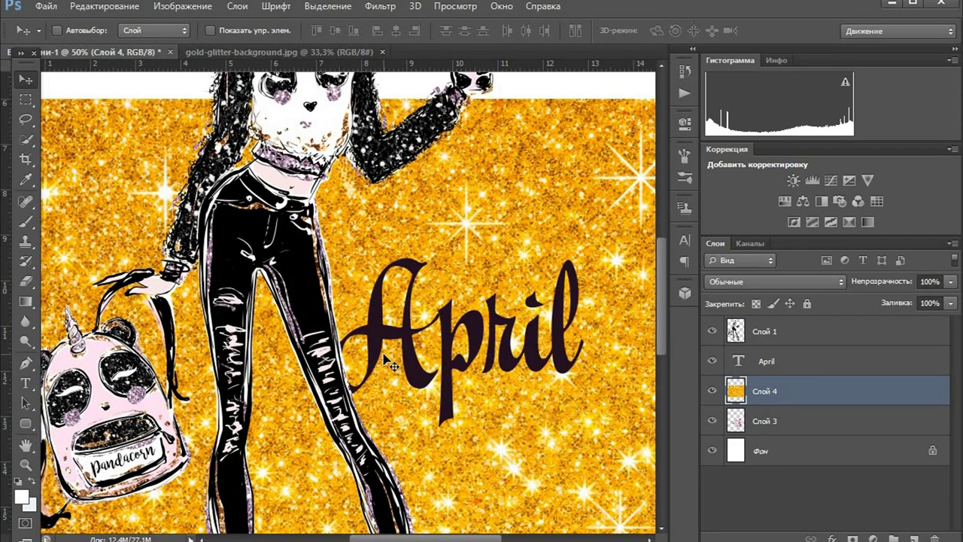
key("ctrl+t")
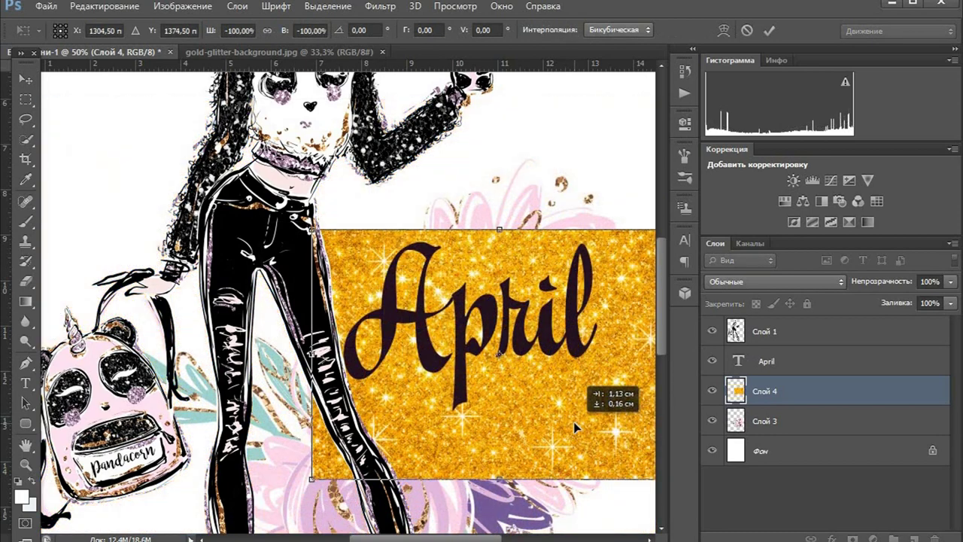
left_click_drag(576, 423, 587, 429)
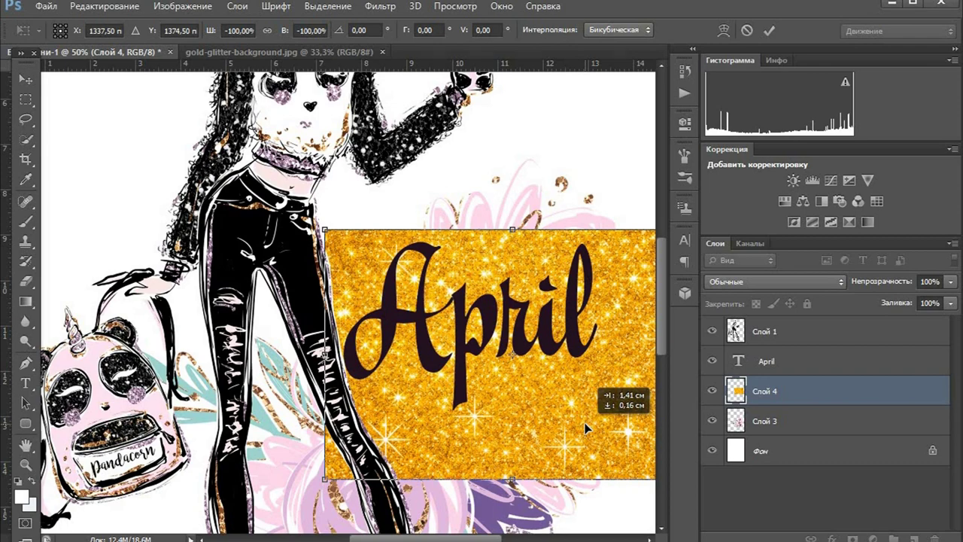
left_click_drag(587, 429, 586, 428)
key("Return")
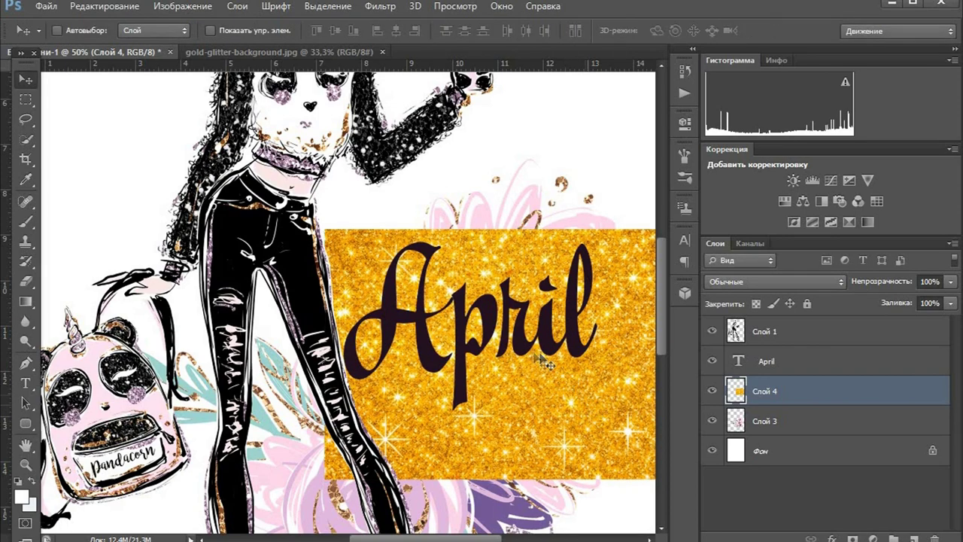
Cut the glitter to the shape of the "April" lettering on a new layer and delete the original glitter rectangle.
left_click(779, 369)
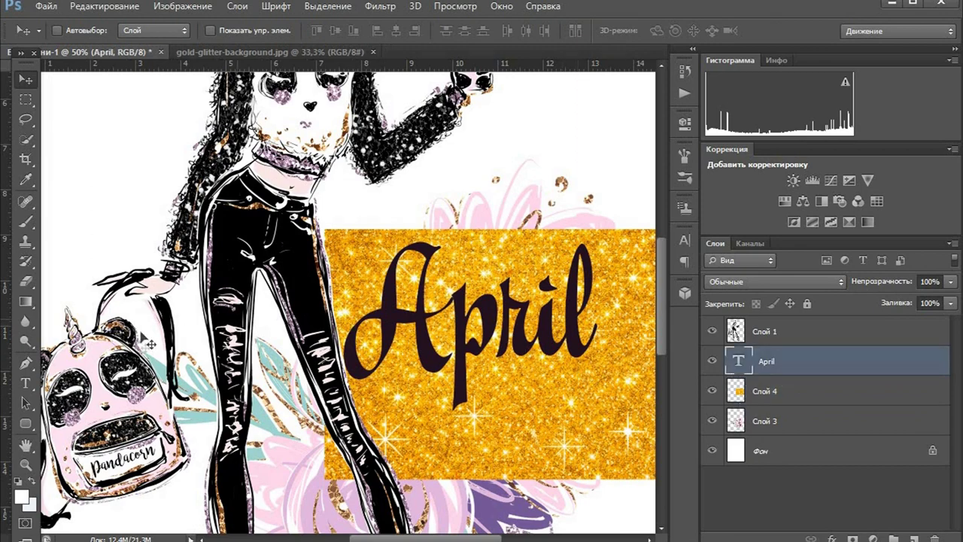
left_click(26, 140)
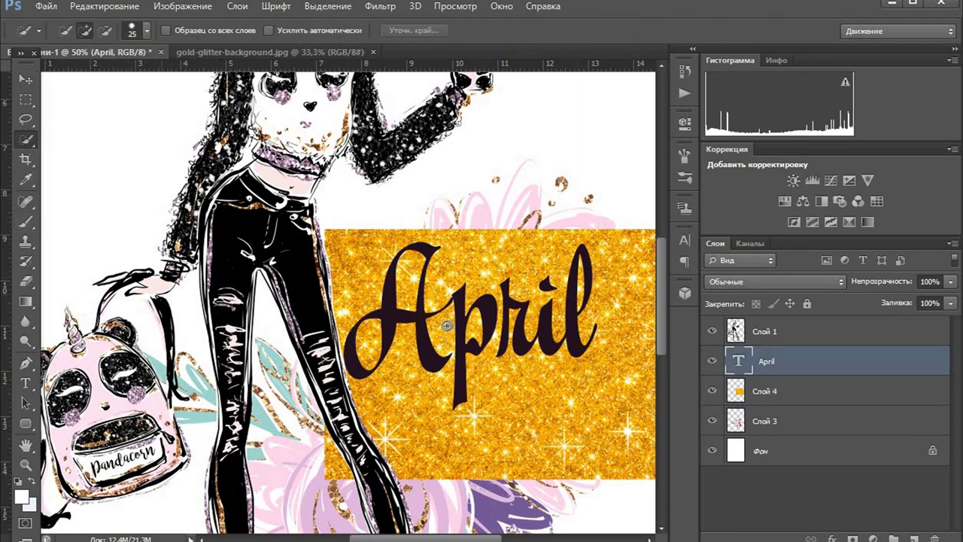
left_click(435, 360)
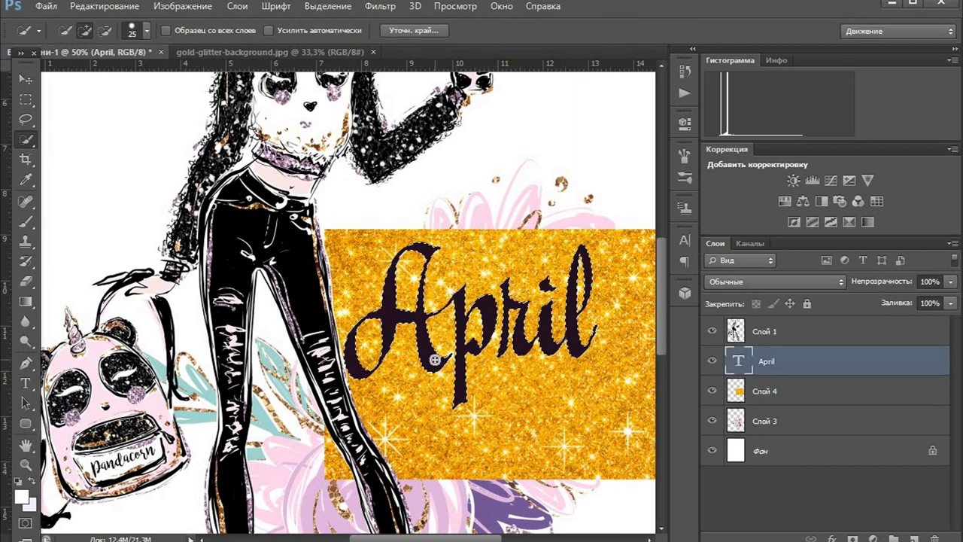
left_click(764, 399)
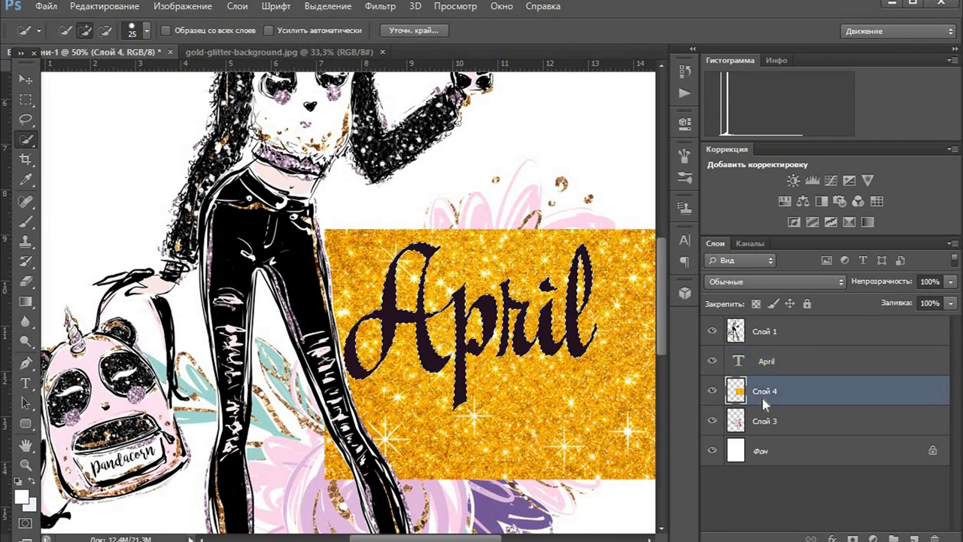
key("ctrl+j")
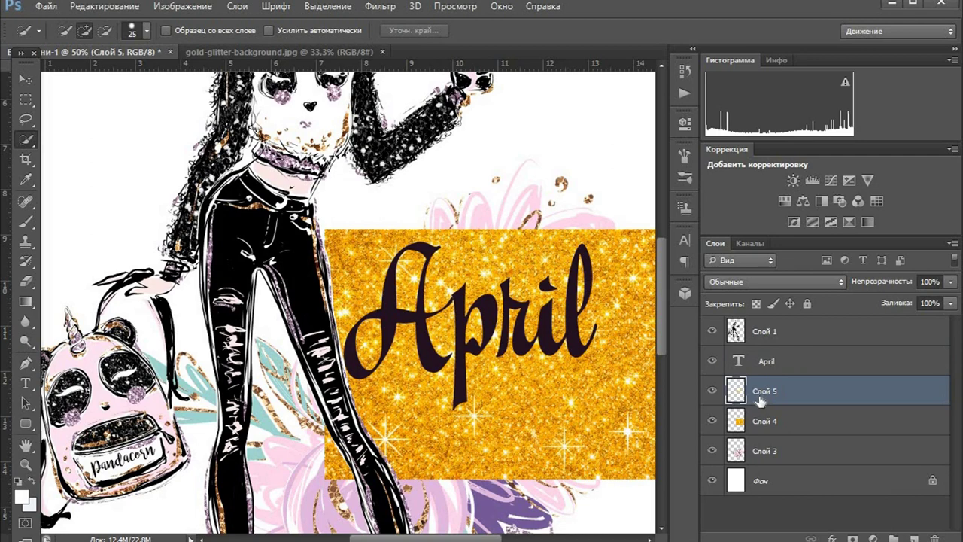
left_click(757, 424)
key("Delete")
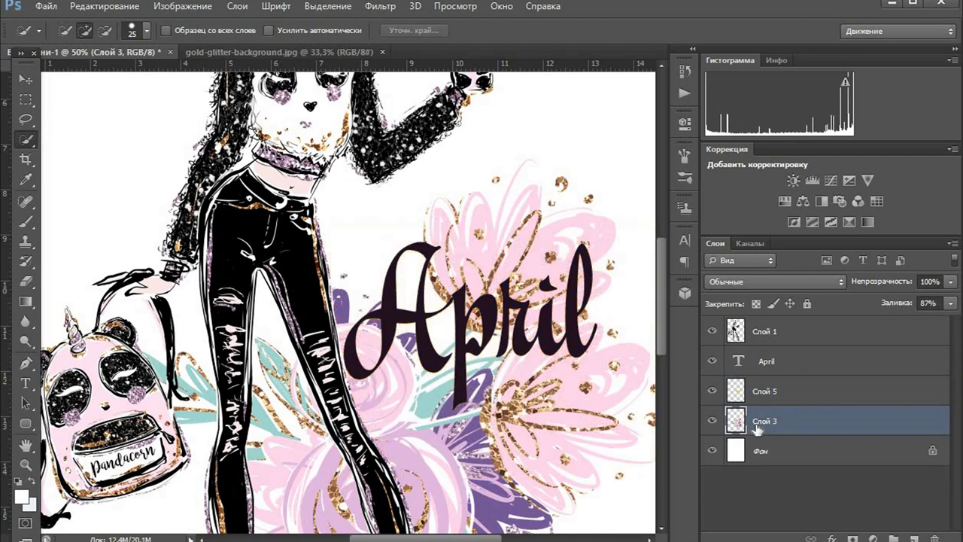
Stack the glitter lettering above the dark "April" text and offset the text slightly to the right.
left_click_drag(764, 395, 768, 362)
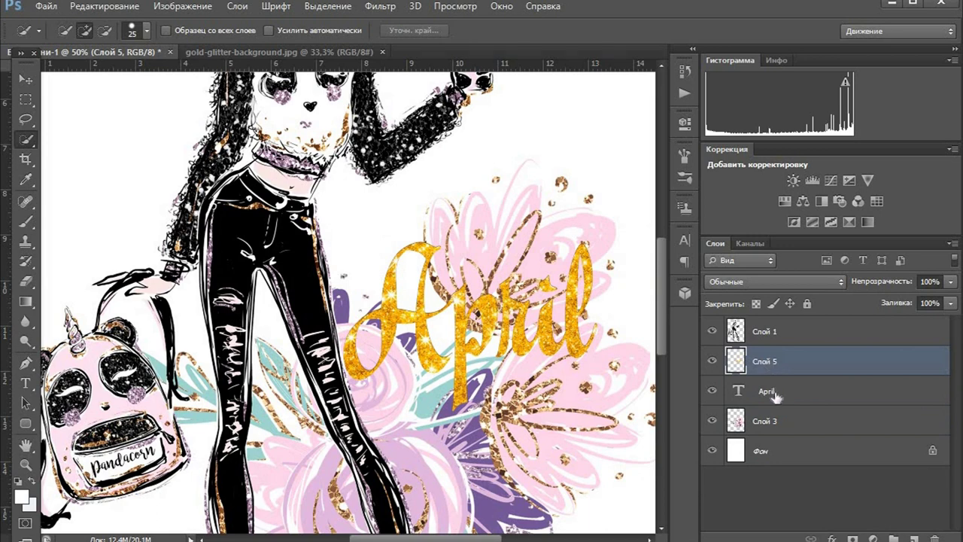
left_click(776, 395)
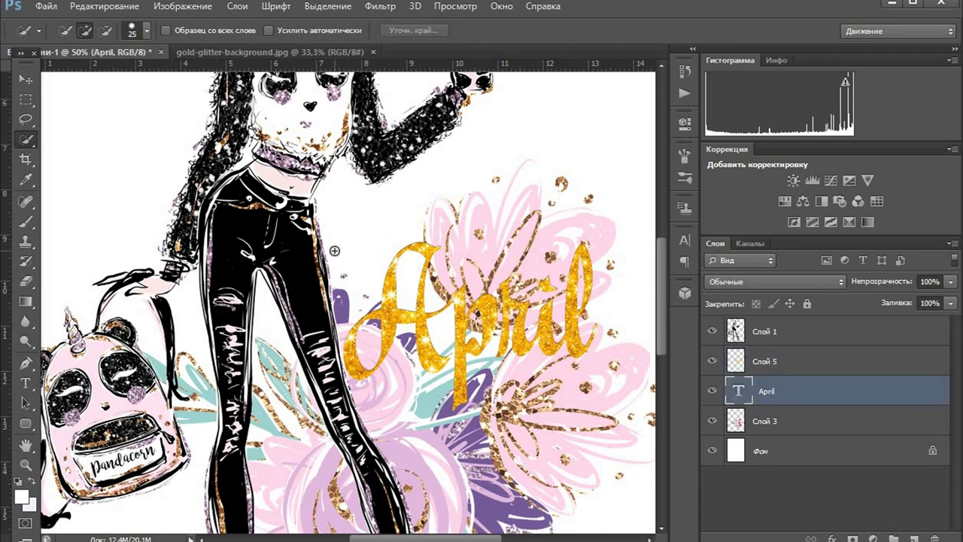
left_click(29, 81)
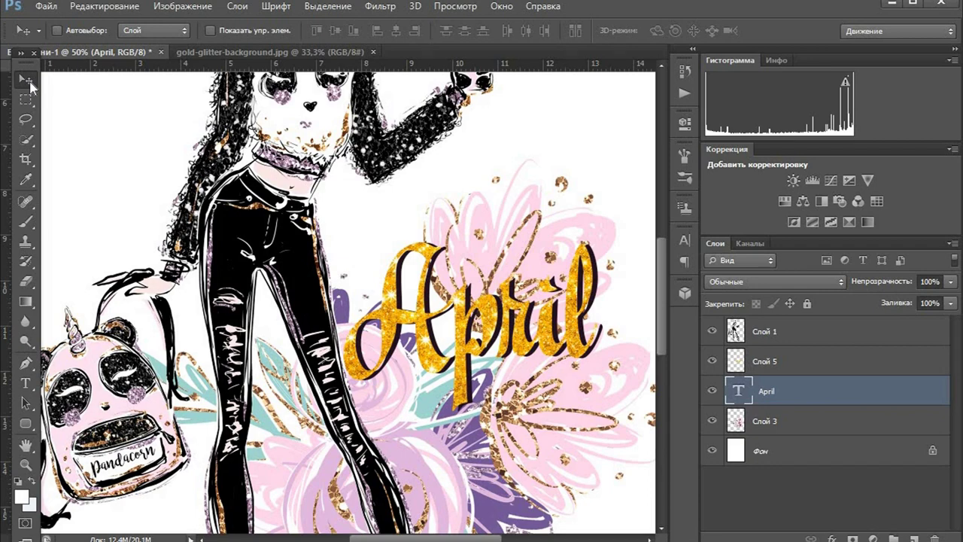
key("ctrl+minus")
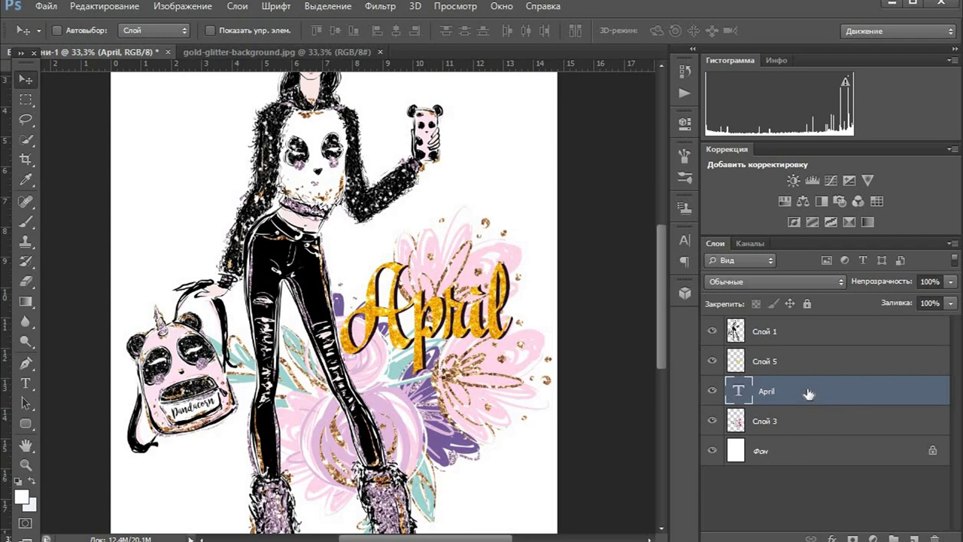
Move the dark "April" text above the glitter lettering and nudge it left so gold shows along the letters' right edges.
left_click_drag(808, 390, 809, 359)
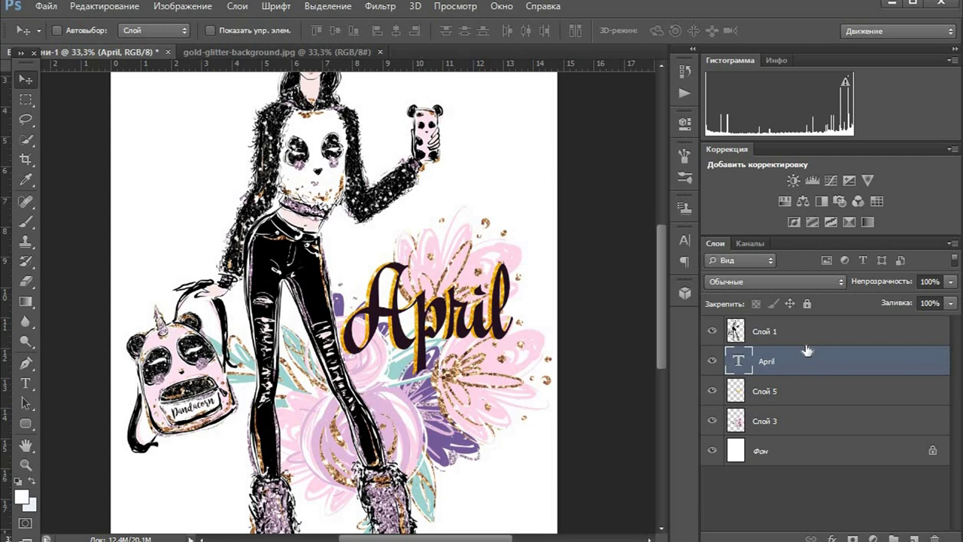
key("shift+Left")
key("shift+Left")
key("shift+Left")
key("shift+Left")
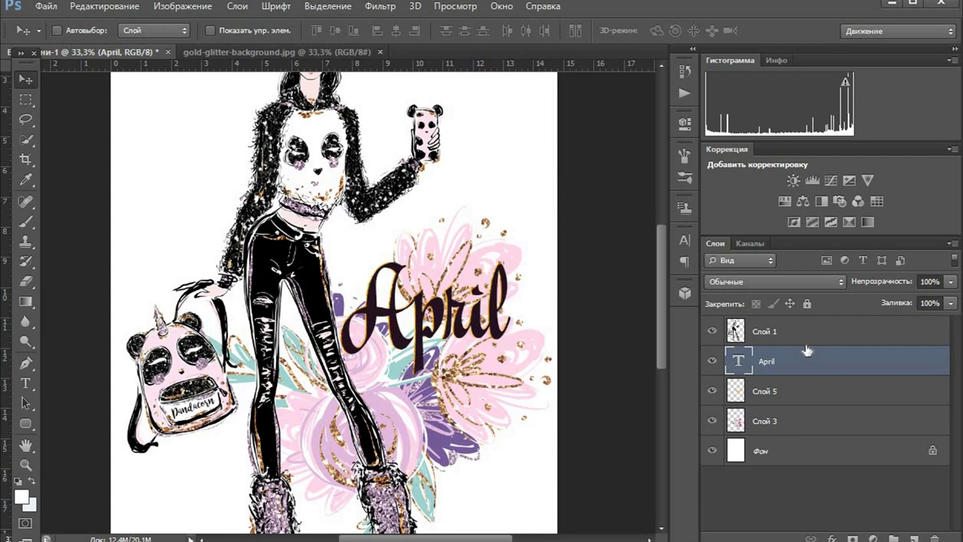
left_click_drag(806, 346, 807, 349)
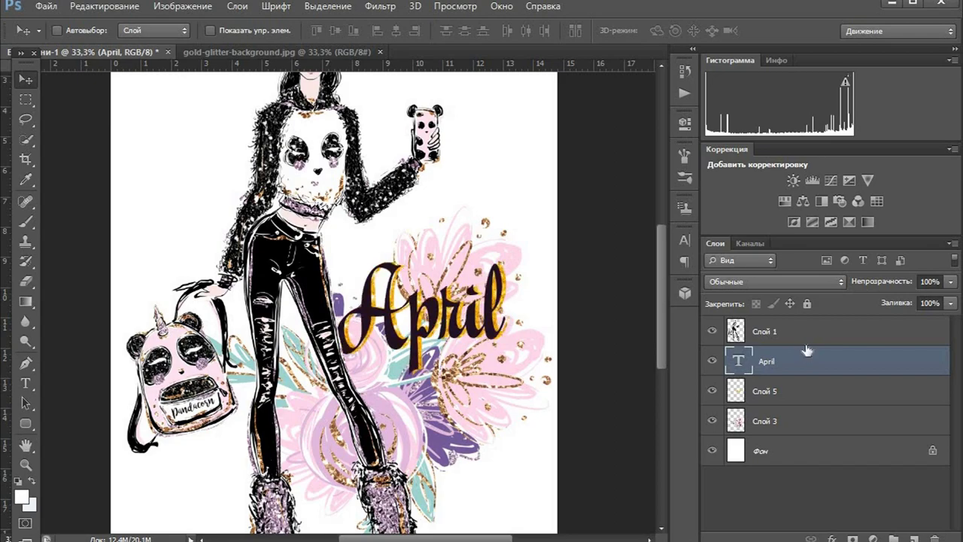
Apply relative Selective Color to the glitter lettering's yellows with cyan -67%, yellow -67%, black +22% and reduced magenta.
key("ctrl+plus")
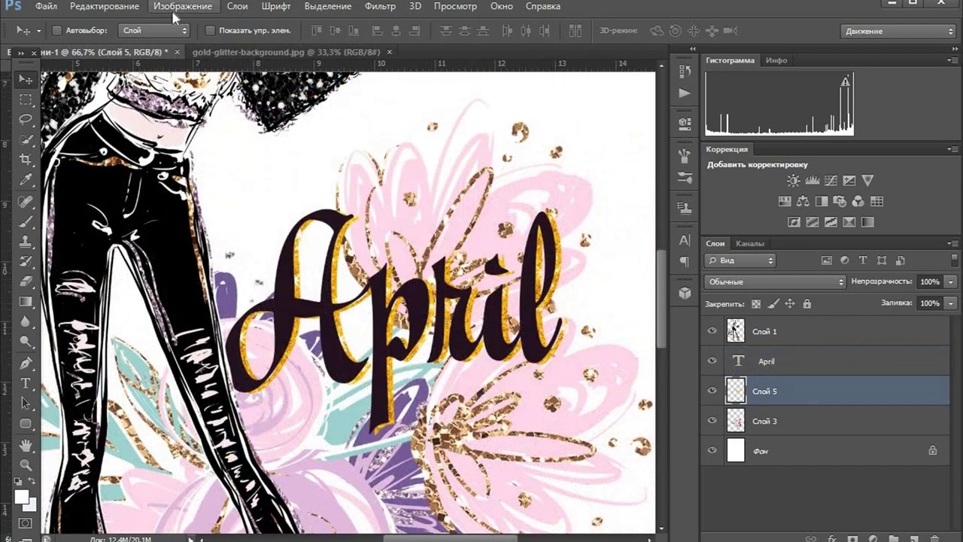
left_click(174, 9)
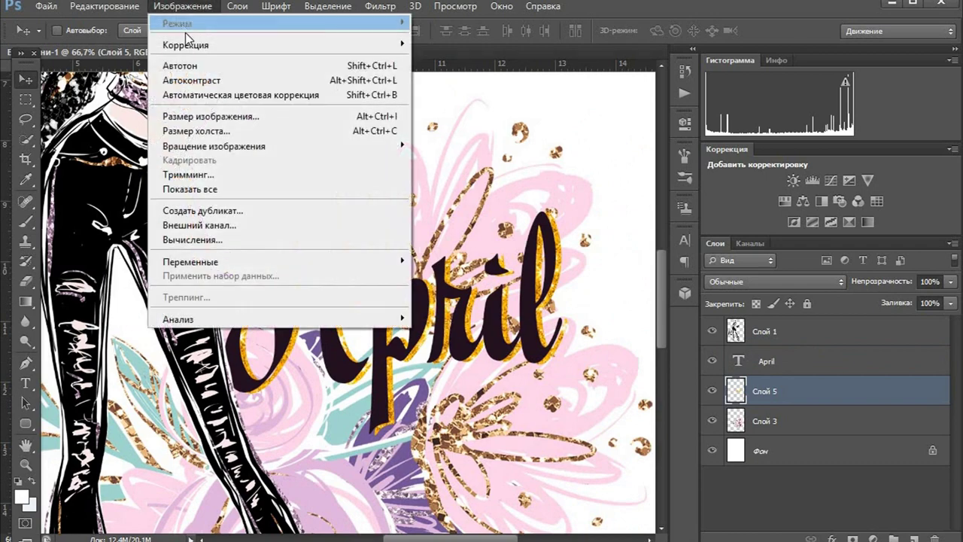
mouse_move(189, 45)
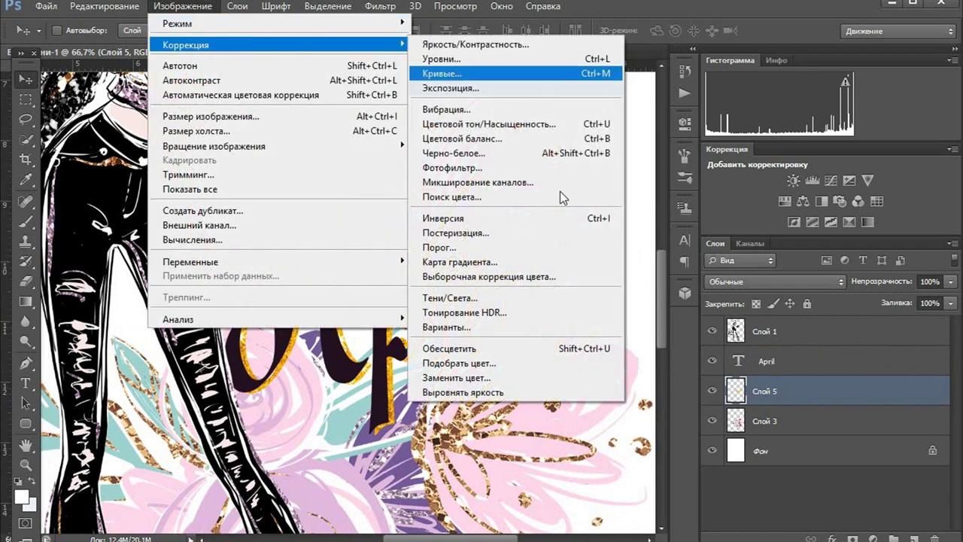
left_click(560, 277)
left_click(870, 103)
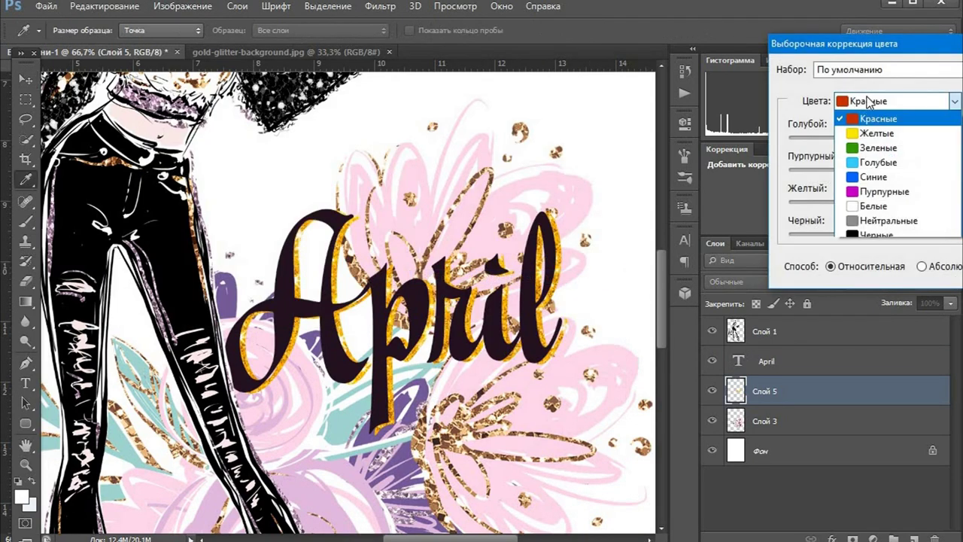
left_click(869, 134)
left_click_drag(873, 238, 840, 235)
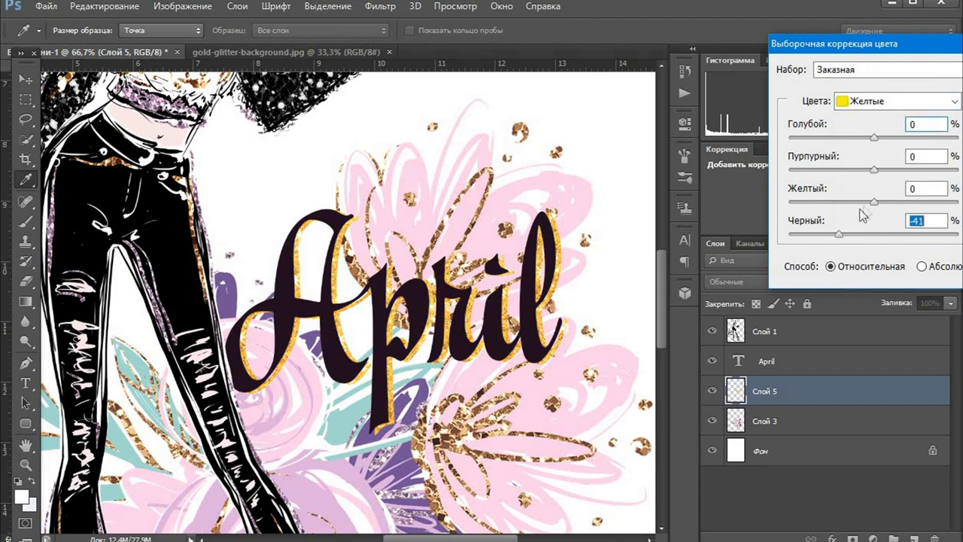
left_click(817, 202)
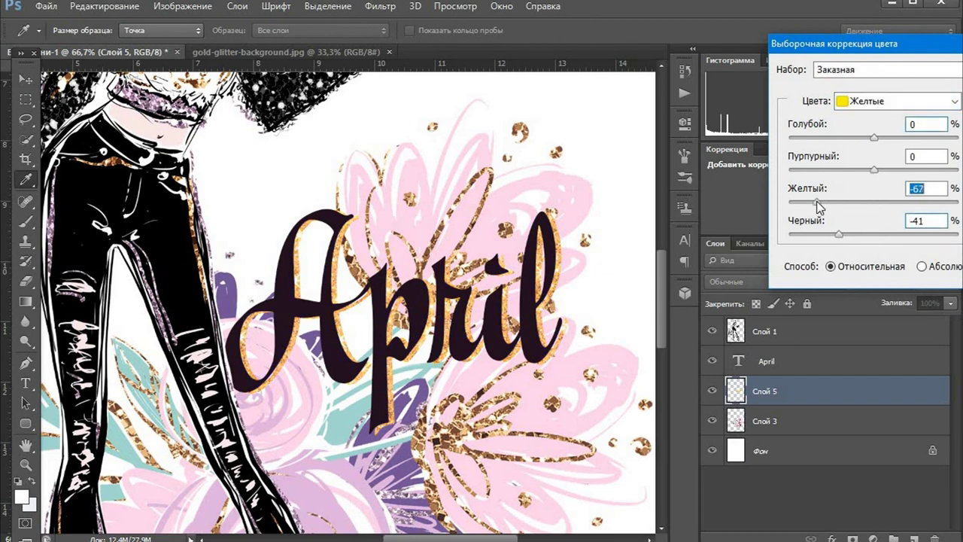
left_click(830, 170)
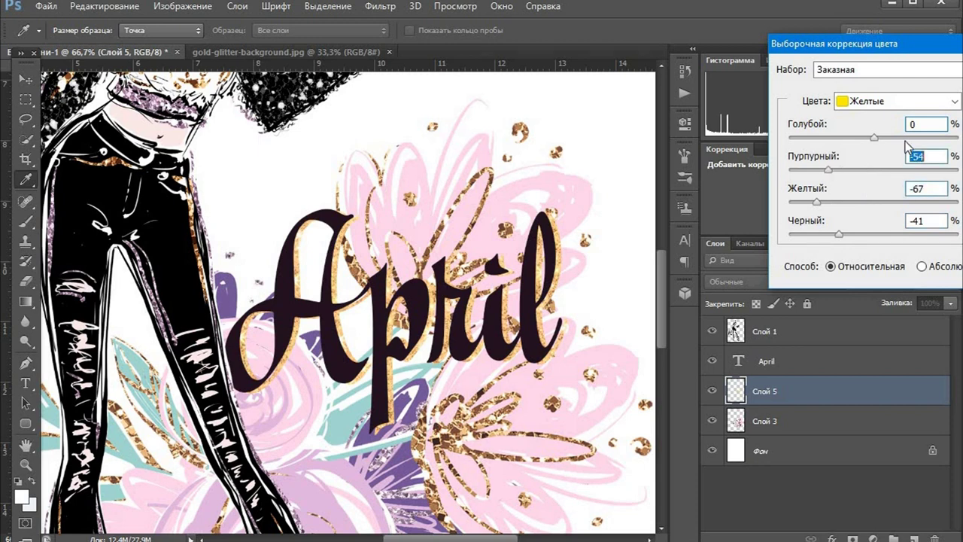
left_click_drag(871, 137, 818, 138)
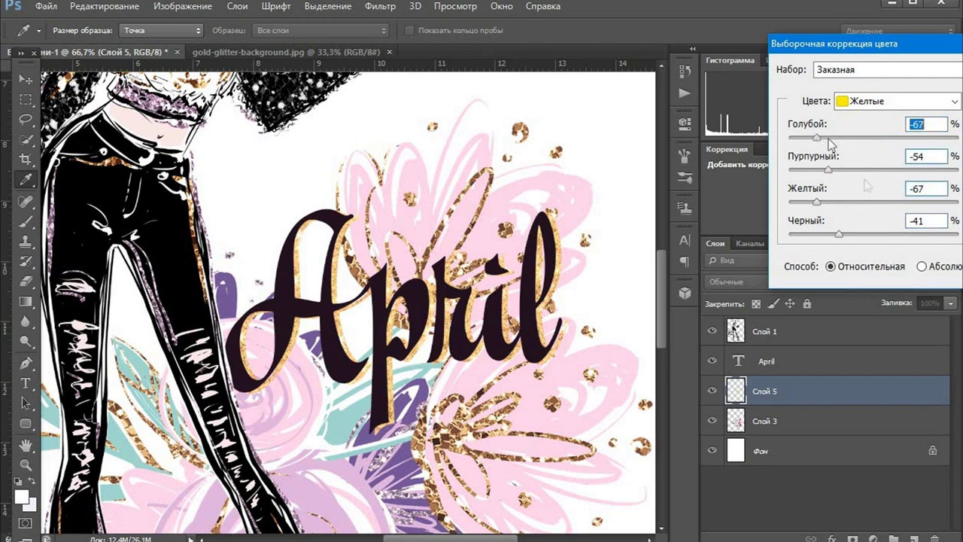
left_click_drag(841, 235, 892, 246)
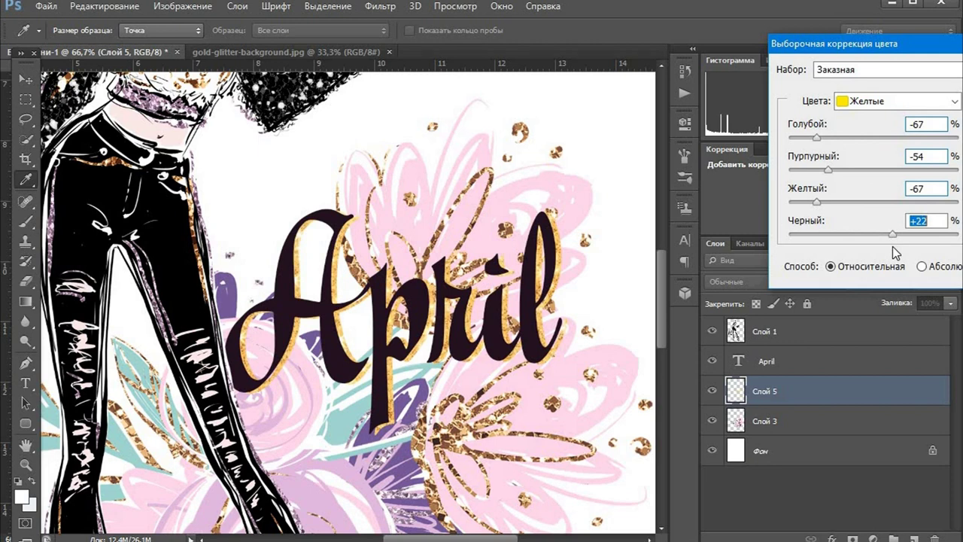
left_click_drag(828, 169, 855, 184)
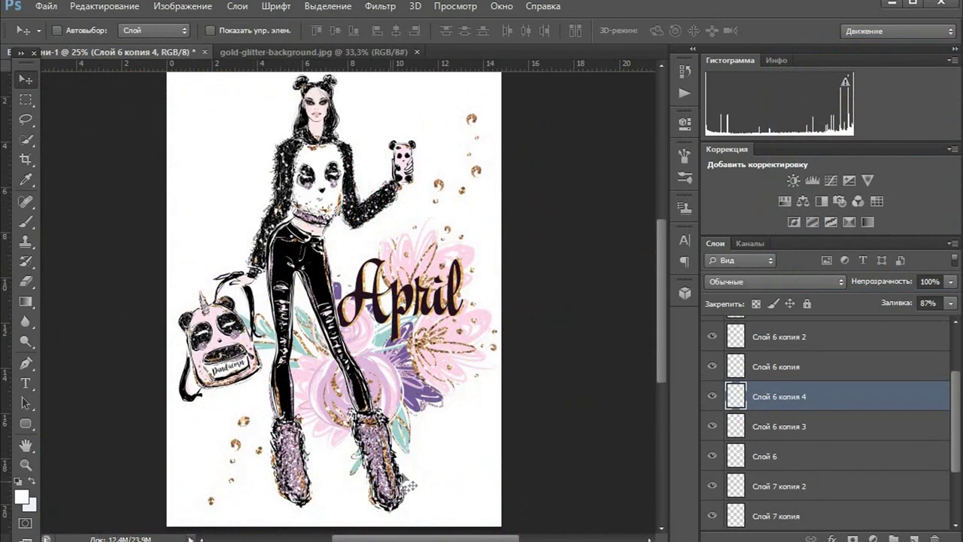
Duplicate and transform the gold glitter dots, scattering copies near the phone and beside the girl's boots.
left_click(810, 496)
key("ctrl+j")
left_click_drag(565, 452, 527, 472)
key("ctrl+t")
key("Return")
left_click_drag(216, 463, 333, 488)
key("ctrl+t")
key("Return")
key("Delete")
Merge all the glitter dot layers, from Слой 6 and Слой 7 and their copies, into one layer.
left_click(802, 518)
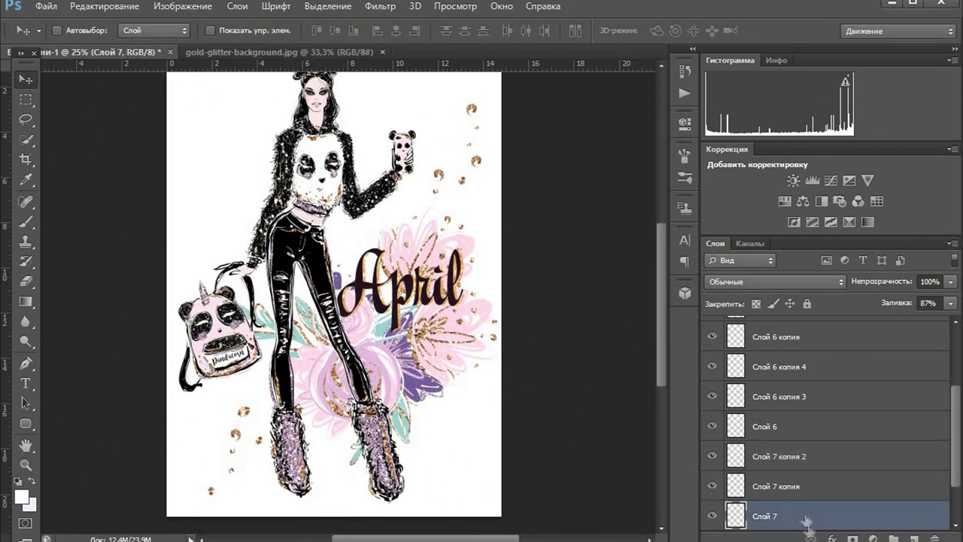
scroll(798, 437, "up", 3)
right_click(783, 391)
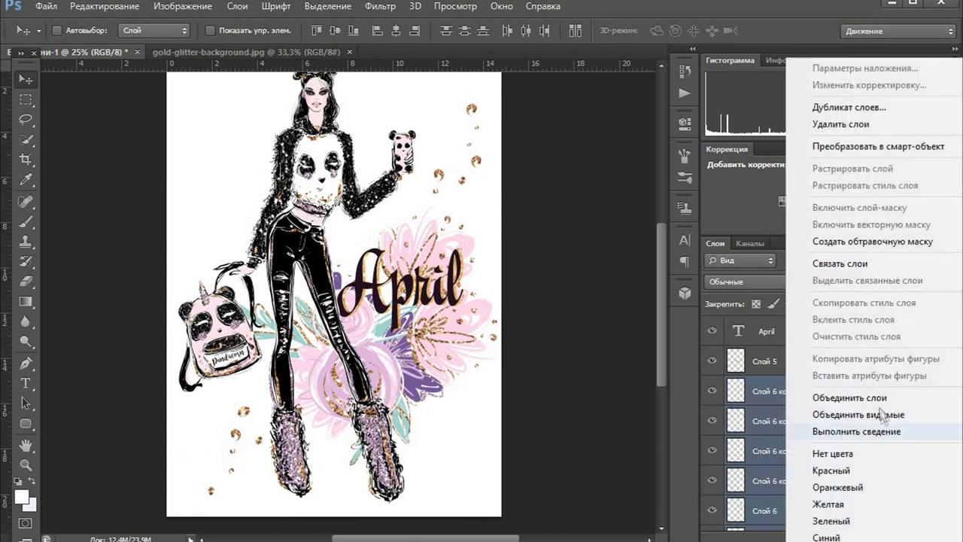
left_click(877, 409)
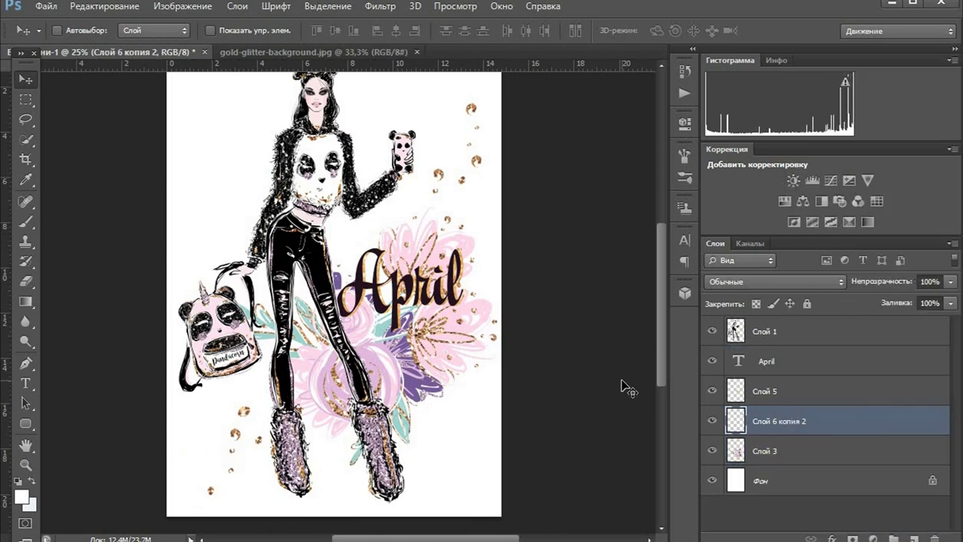
scroll(624, 386, "up", 2)
key("ctrl+minus")
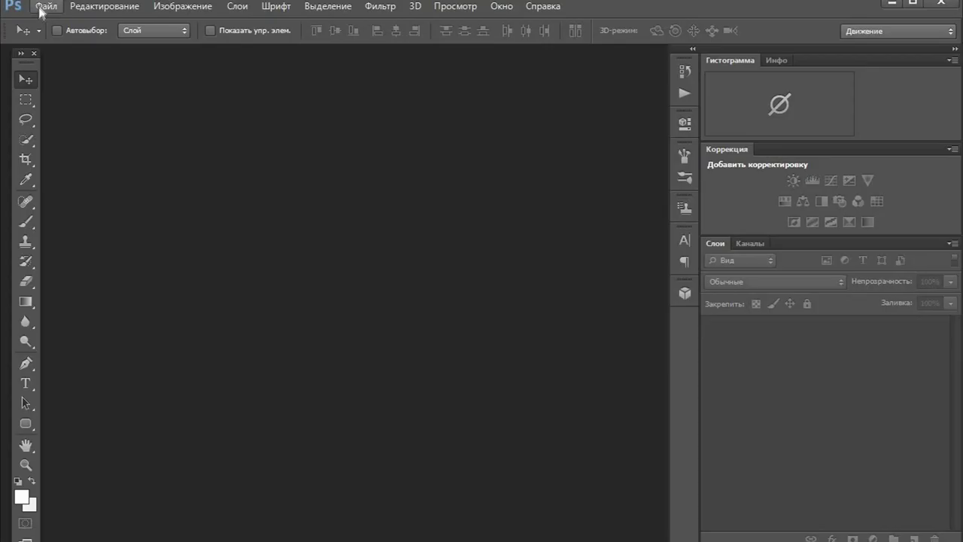
Create a white 297 × 210 mm RGB document at 300 pixels/inch and place a vertical guide at 14.85 cm.
left_click(46, 6)
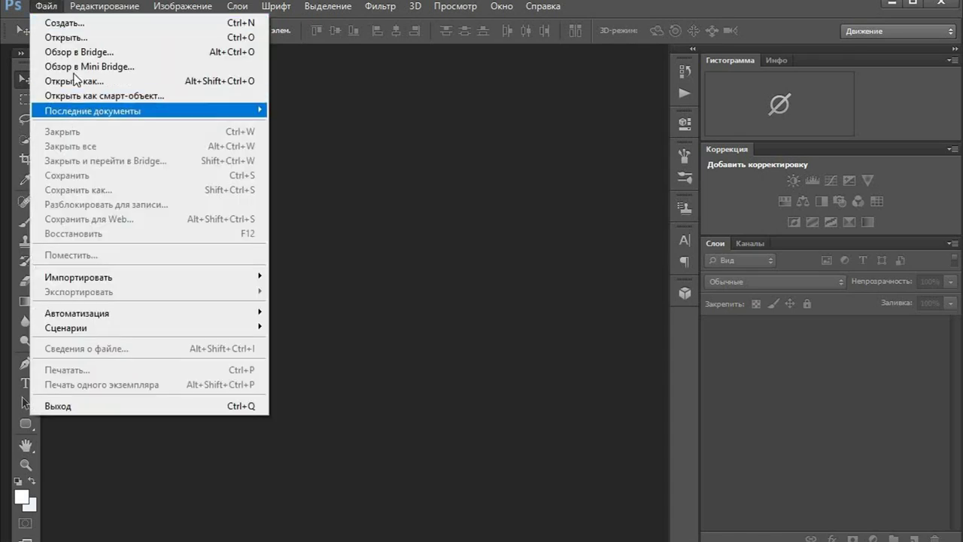
left_click(66, 23)
left_click(484, 193)
left_click(477, 203)
double_click(472, 211)
type("297")
key("Tab")
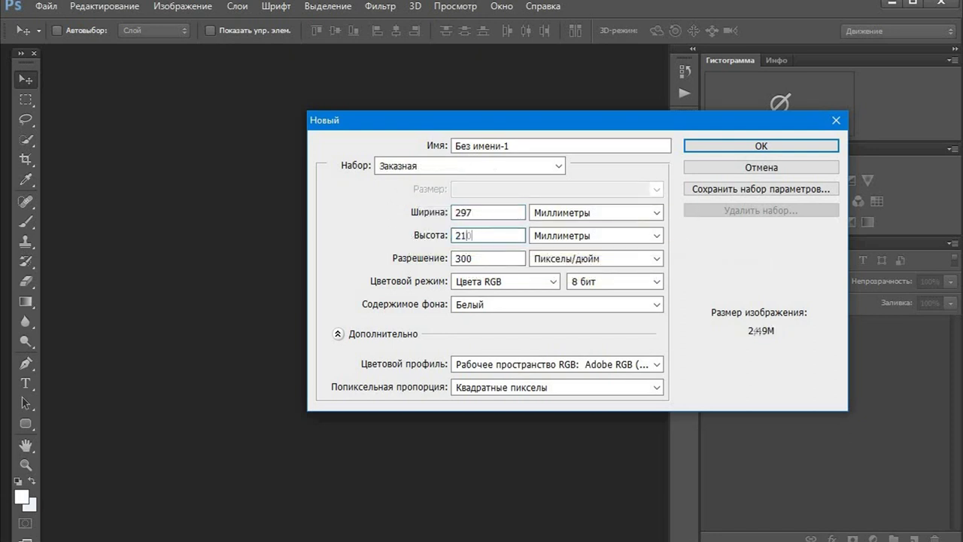
key("Return")
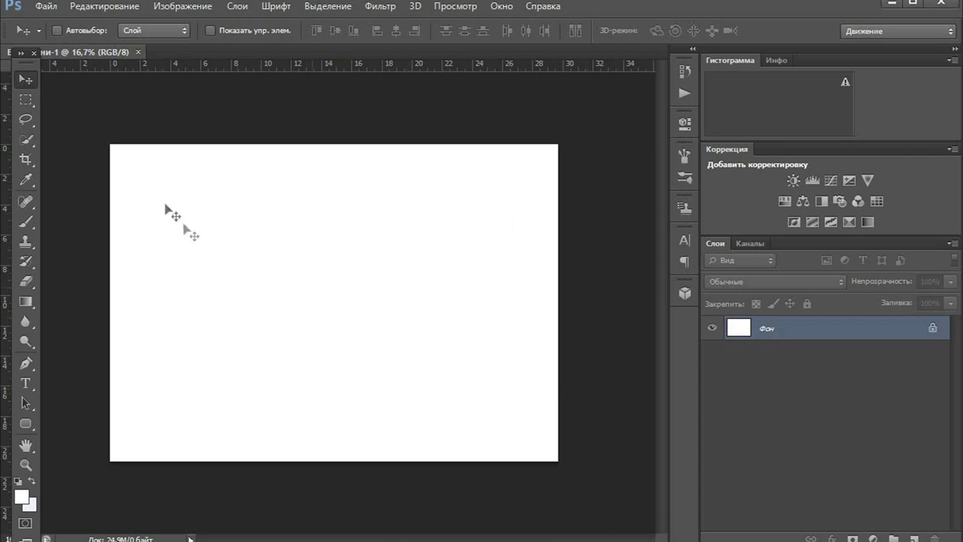
left_click_drag(6, 83, 335, 184)
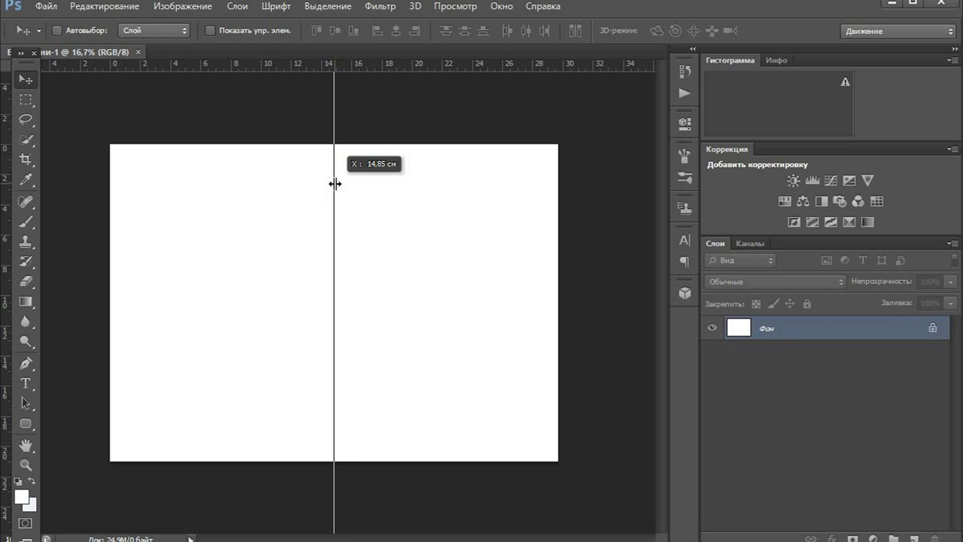
left_click_drag(335, 184, 335, 184)
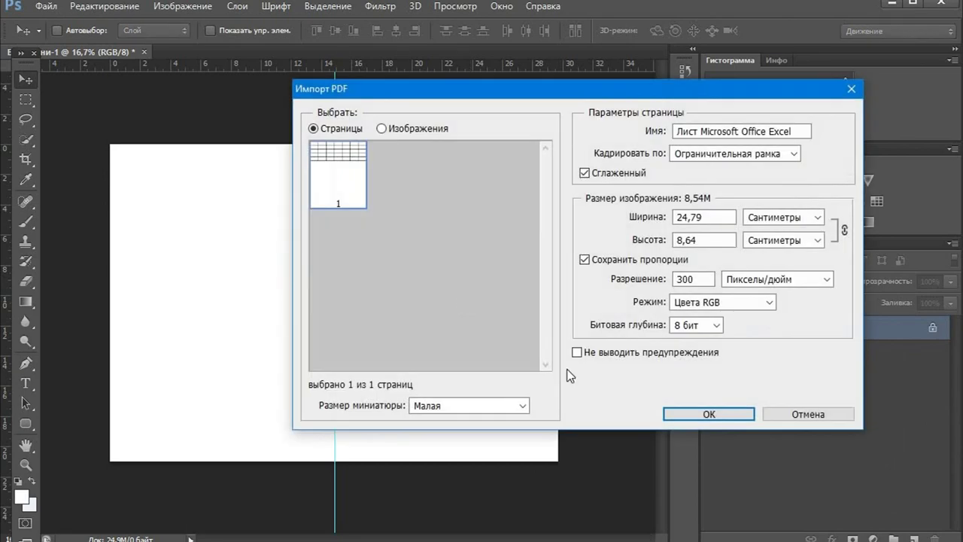
Import the Excel table PDF page at 300 pixels/inch into the landscape document and stretch the grid to about 95.89% width and 180.45% height.
left_click(681, 412)
left_click_drag(224, 283, 229, 242)
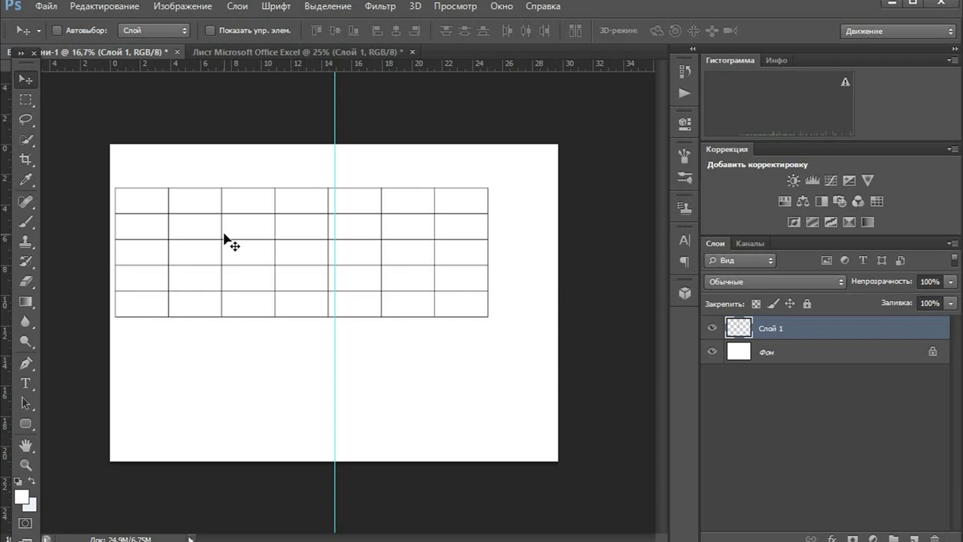
key("ctrl+t")
left_click_drag(489, 322, 503, 413)
left_click_drag(445, 376, 451, 395)
left_click_drag(511, 424, 486, 430)
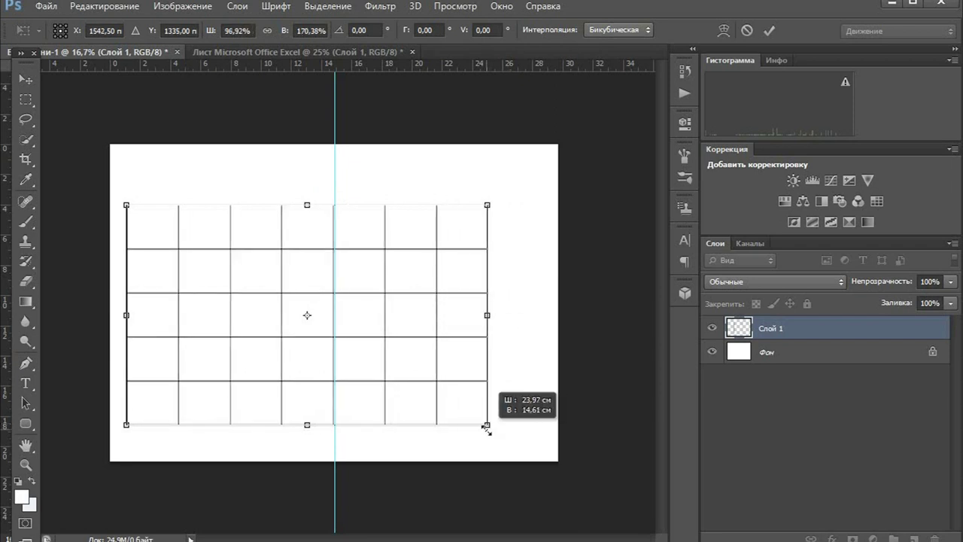
left_click_drag(486, 429, 483, 441)
key("Return")
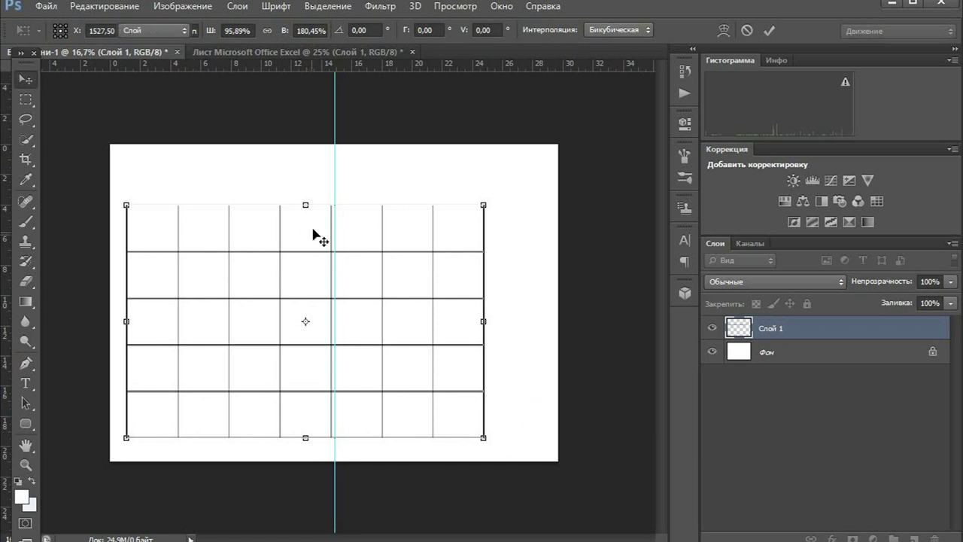
Position the calendar grid on the page and delete its bottom-row cells beyond the first two columns.
left_click_drag(314, 229, 320, 220)
left_click(32, 99)
left_click_drag(526, 460, 236, 383)
key("Delete")
Copy the grid's last three columns to a new layer and delete them from Слой 1.
left_click_drag(553, 444, 333, 151)
key("ctrl+j")
left_click(769, 352)
left_click_drag(541, 414, 342, 162)
key("Delete")
left_click(556, 434)
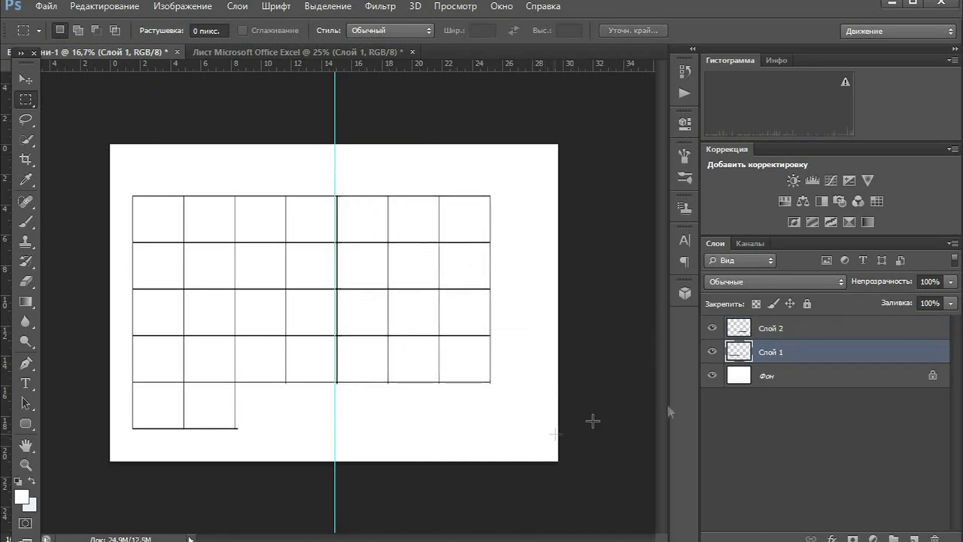
Nudge both grid layers right, and move the three-column part Слой 2 further right to open a gap.
left_click(26, 80)
left_click(769, 334, "shift")
key("shift+Right")
key("shift+Right")
key("shift+Right")
key("shift+Right")
left_click(777, 337)
key("shift+Right")
key("shift+Right")
key("shift+Right")
key("shift+Right")
key("shift+Right")
key("shift+Right")
key("shift+Right")
key("shift+Right")
key("shift+Right")
key("Right")
key("Right")
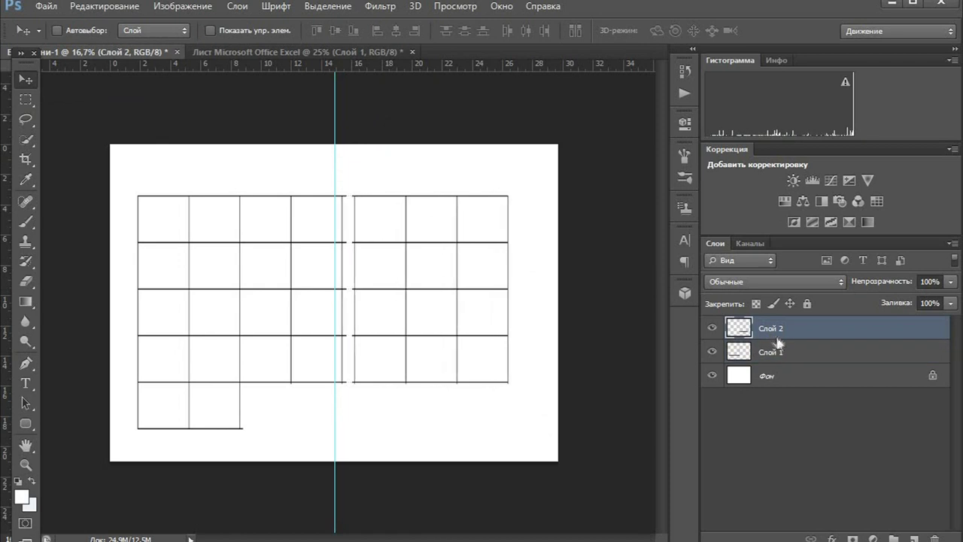
Trim the horizontal line ends of the right grid half Слой 2 that stick out into the gap.
key("ctrl+plus")
key("ctrl+plus")
key("ctrl+plus")
key("m")
left_click_drag(357, 359, 384, 411)
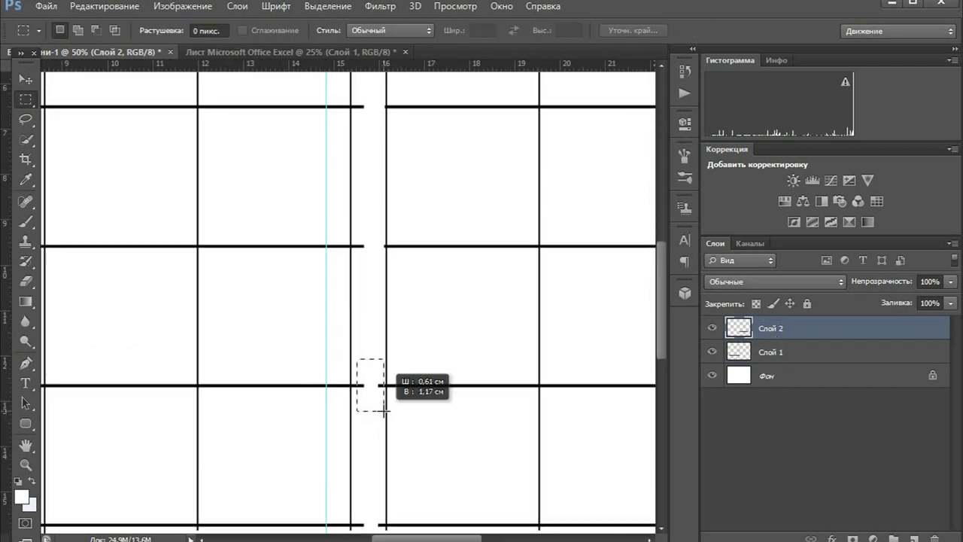
scroll(384, 406, "down", 1)
left_click_drag(377, 468, 385, 524)
key("Delete")
left_click(420, 517)
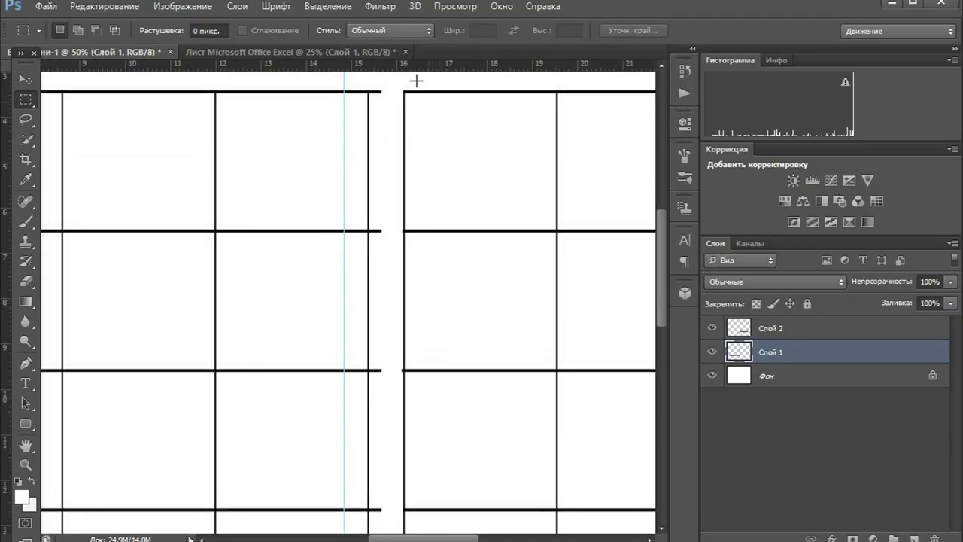
Trim the horizontal line ends of the left grid half Слой 1 that stick out into the gap.
left_click_drag(411, 81, 370, 518)
key("Delete")
left_click(389, 509)
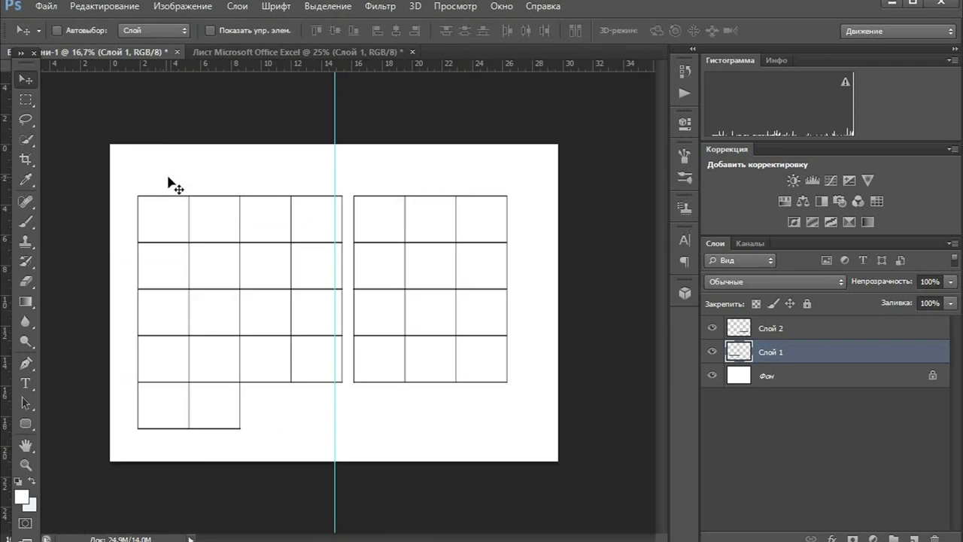
Nudge the two grid halves toward the page's left edge so the guide lies in the gap between them.
key("shift+Left")
key("shift+Left")
key("shift+Left")
key("shift+Left")
key("shift+Left")
key("shift+Left")
key("shift+Left")
key("shift+Left")
key("shift+Left")
key("shift+Left")
key("shift+Left")
key("shift+Left")
key("shift+Left")
key("shift+Left")
left_click(843, 331)
key("shift+Left")
key("shift+Left")
key("shift+Left")
key("shift+Left")
key("shift+Left")
key("shift+Left")
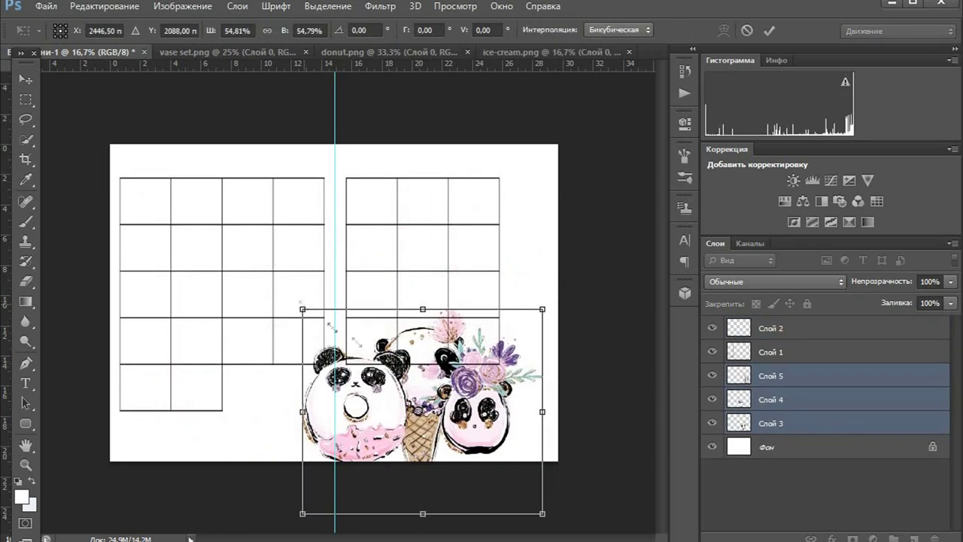
Scale down the three panda pictures and the pink flower bunch Слой 6 along the page's bottom edge.
left_click_drag(592, 516, 504, 479)
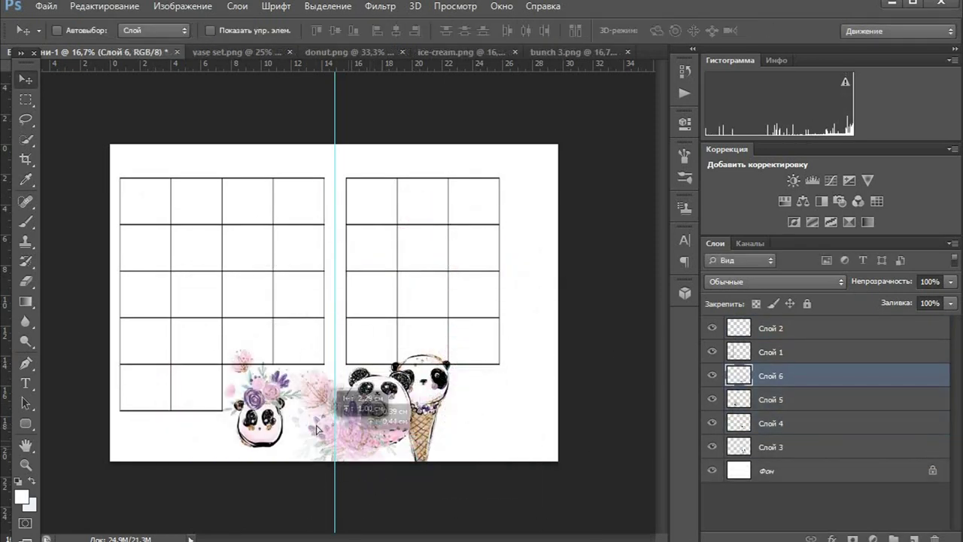
left_click_drag(317, 429, 312, 426)
key("ctrl+t")
left_click_drag(278, 500, 303, 510)
key("Return")
Reorder flower bunch Слой 6 beneath the pandas and donut panda Слой 4 beneath the flowers, shifting both slightly.
left_click_drag(745, 380, 745, 457)
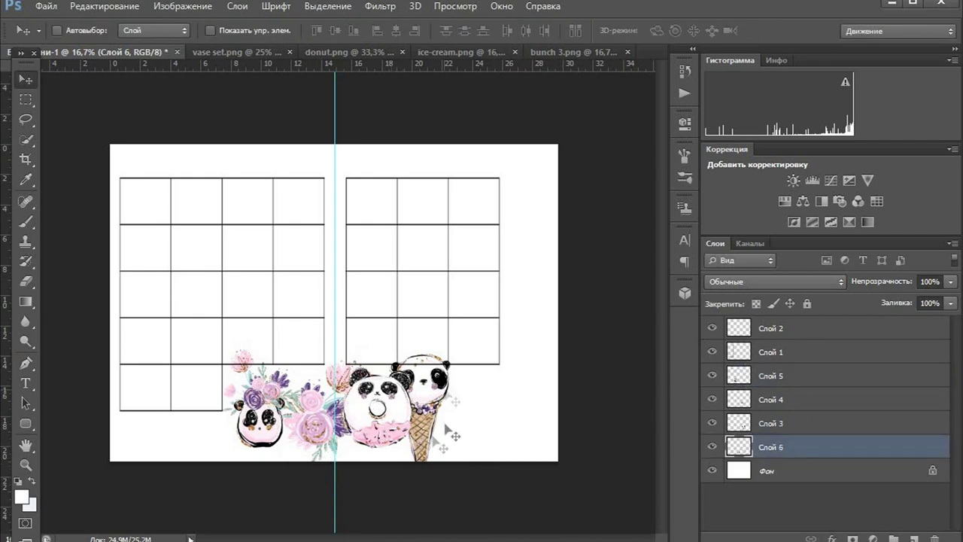
left_click_drag(402, 425, 390, 441)
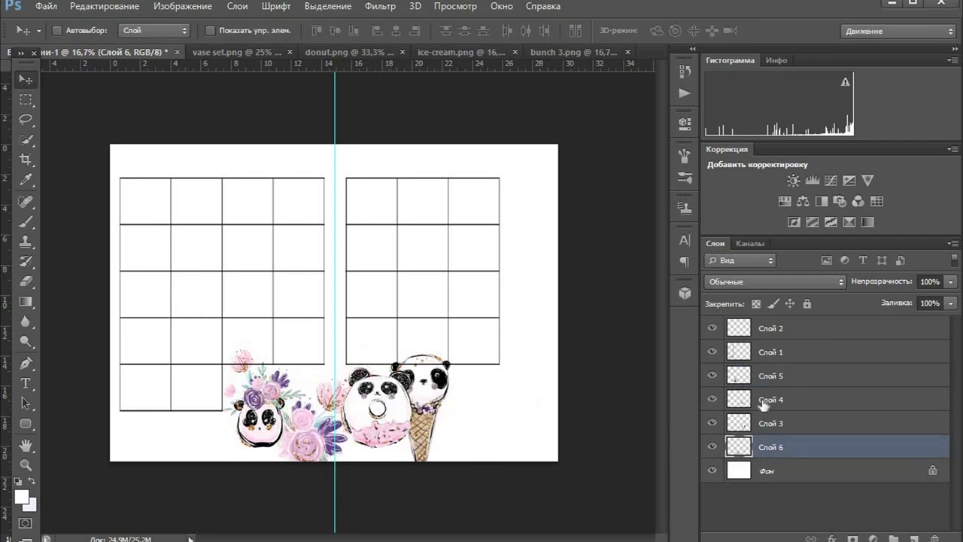
left_click(763, 403)
left_click_drag(536, 427, 519, 414)
left_click_drag(775, 399, 715, 471)
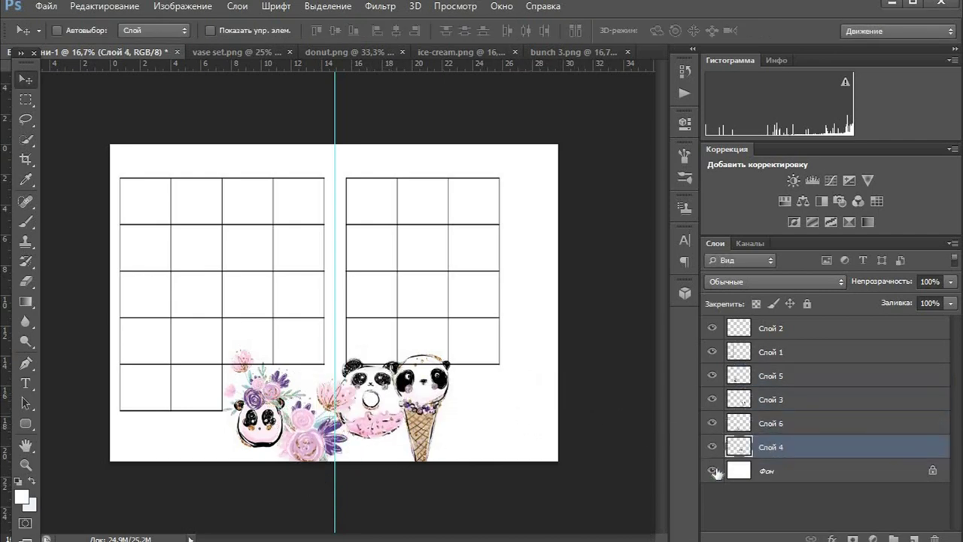
Duplicate the flower bunch Слой 6 and place the copy by the donut panda's right side.
left_click(745, 426)
left_click_drag(418, 432, 499, 407)
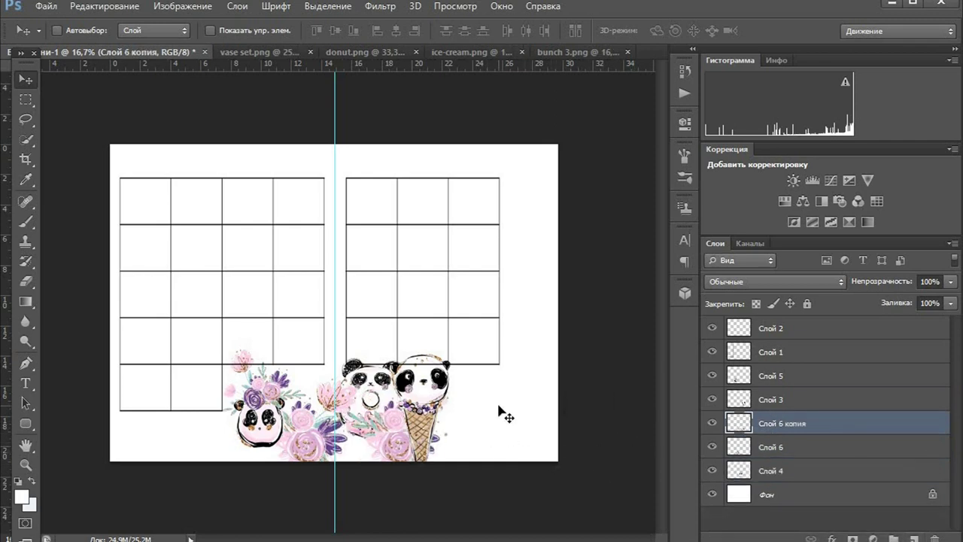
Move the ice-cream panda Слой 3 to the page's lower-right area and flip it horizontally.
left_click(768, 399)
left_click_drag(564, 422, 650, 389)
key("ctrl+t")
right_click(515, 403)
left_click(570, 368)
key("Return")
Transform the flower bunch copy beside the donut panda and move its layer below Слой 4.
left_click(764, 425)
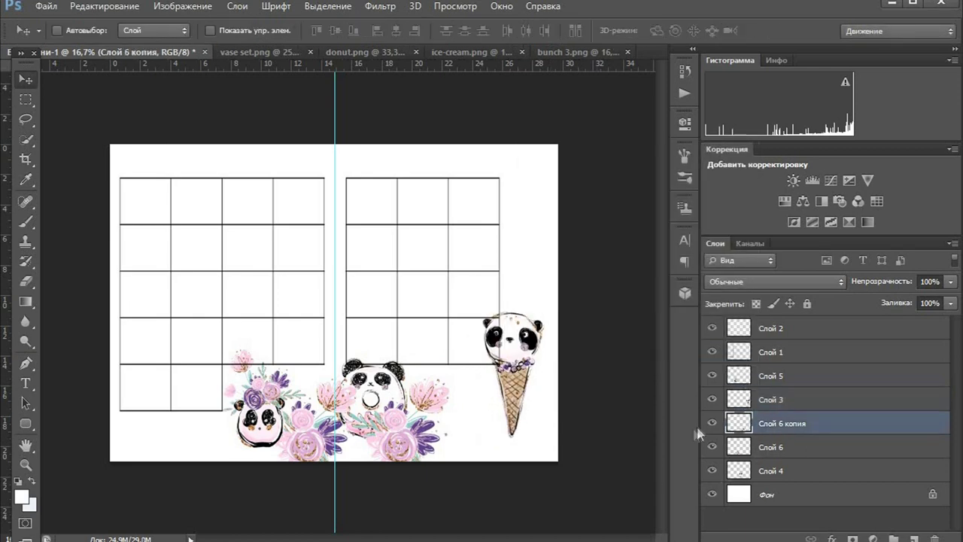
key("ctrl+t")
right_click(388, 454)
left_click(466, 430)
left_click_drag(463, 403, 475, 427)
key("Return")
left_click_drag(782, 423, 804, 484)
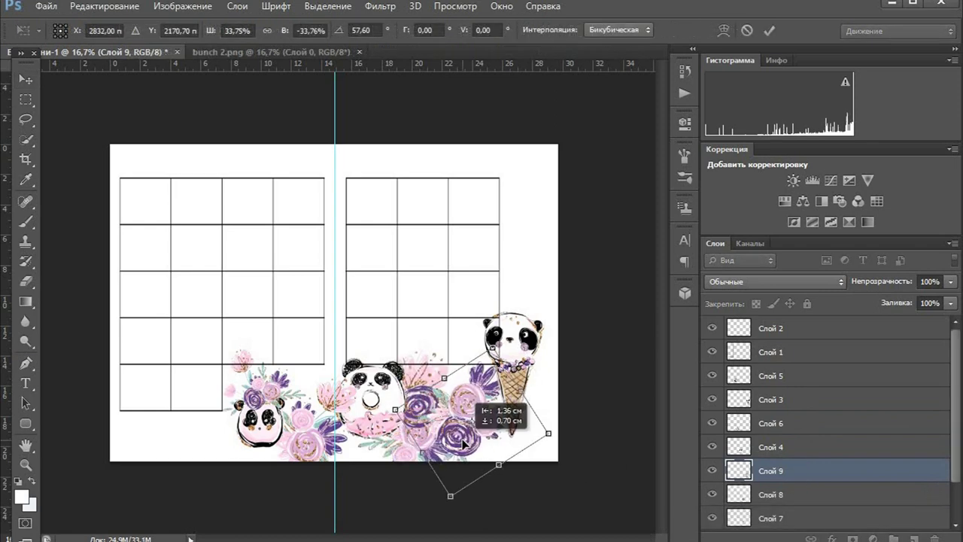
Rotate the purple rose bunch Слой 9 and position it behind the ice-cream panda's cone.
left_click_drag(572, 452, 518, 453)
left_click_drag(602, 441, 597, 457)
key("Return")
left_click_drag(564, 425, 579, 411)
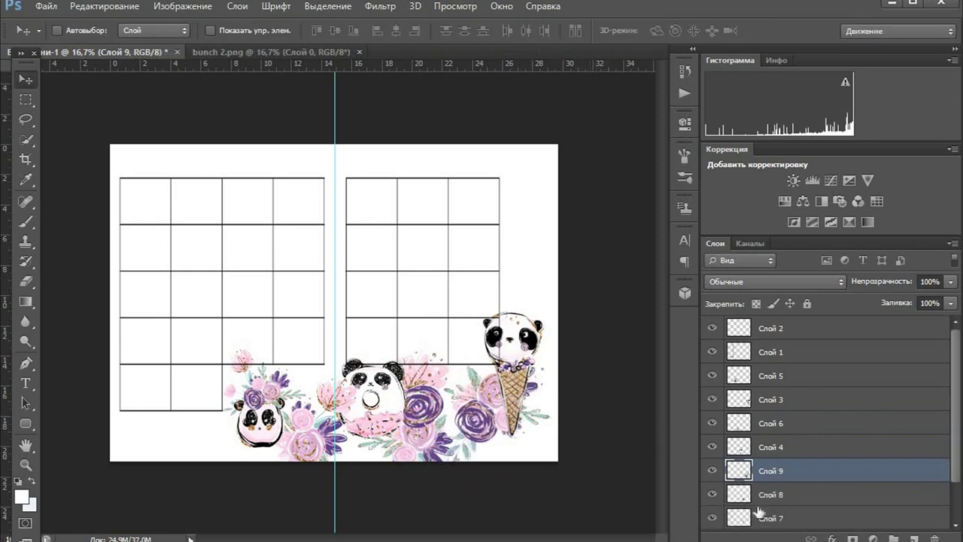
Duplicate Слой 7, raise the copy above the ice-cream panda layer, and transform it beside the cone.
left_click(761, 517)
key("ctrl+j")
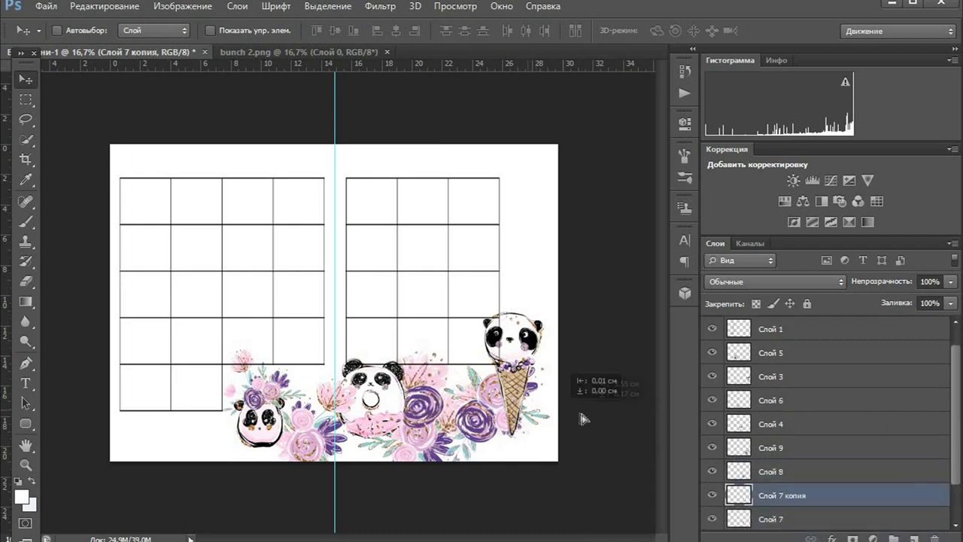
key("ctrl+t")
left_click_drag(766, 497, 787, 384)
left_click_drag(605, 459, 592, 454)
left_click_drag(594, 407, 604, 412)
key("ctrl+[")
left_click_drag(625, 490, 591, 487)
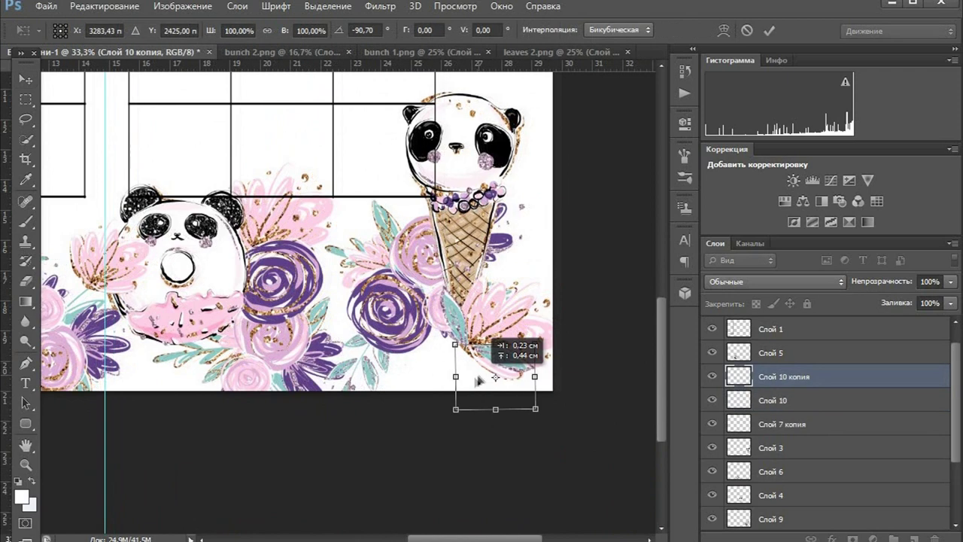
Rotate the leaf copy Слой 10 копия and fit it under the pink flower at the cone's tip.
left_click_drag(477, 378, 466, 383)
key("Return")
key("ctrl+t")
mouse_move(522, 413)
left_mouse_down()
mouse_move(468, 371)
mouse_move(482, 375)
mouse_move(514, 426)
left_mouse_up()
left_click_drag(477, 384, 468, 387)
key("Return")
Duplicate the leaf Слой 10 копия again, then rotate and position the new copy near the cone.
left_click_drag(761, 381, 914, 538)
left_click_drag(603, 414, 557, 420)
key("ctrl+t")
left_click_drag(482, 377, 461, 408)
left_click_drag(440, 374, 430, 361)
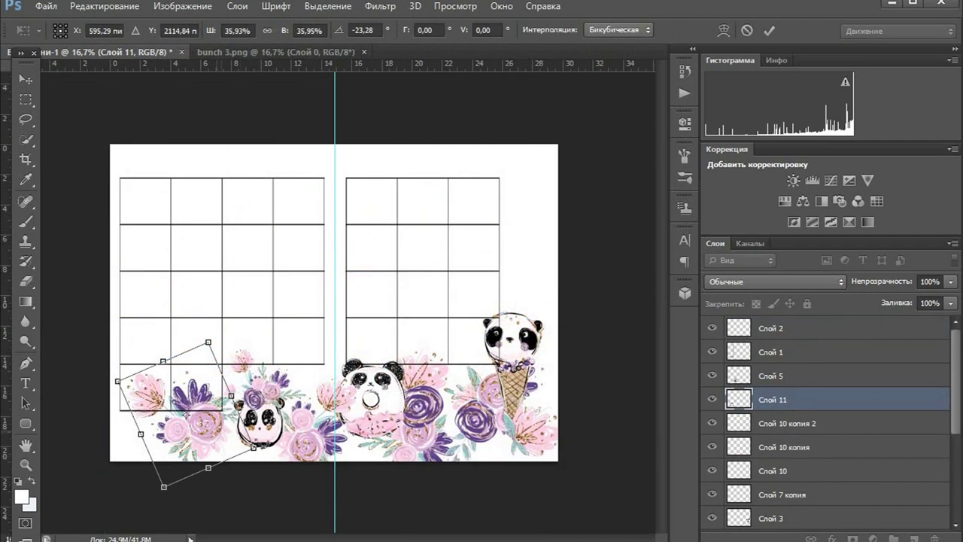
Rotate flower bunch Слой 11 to −16.95° and fit it into the page's lower-left corner.
left_click_drag(262, 446, 263, 465)
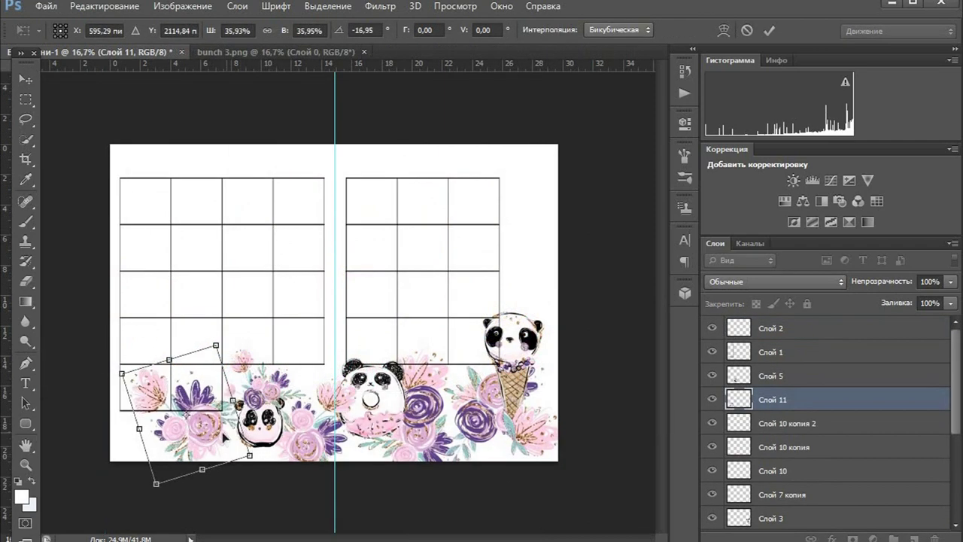
right_click(222, 434)
left_click(248, 422)
right_click(156, 434)
left_click(226, 423)
key("Return")
key("Return")
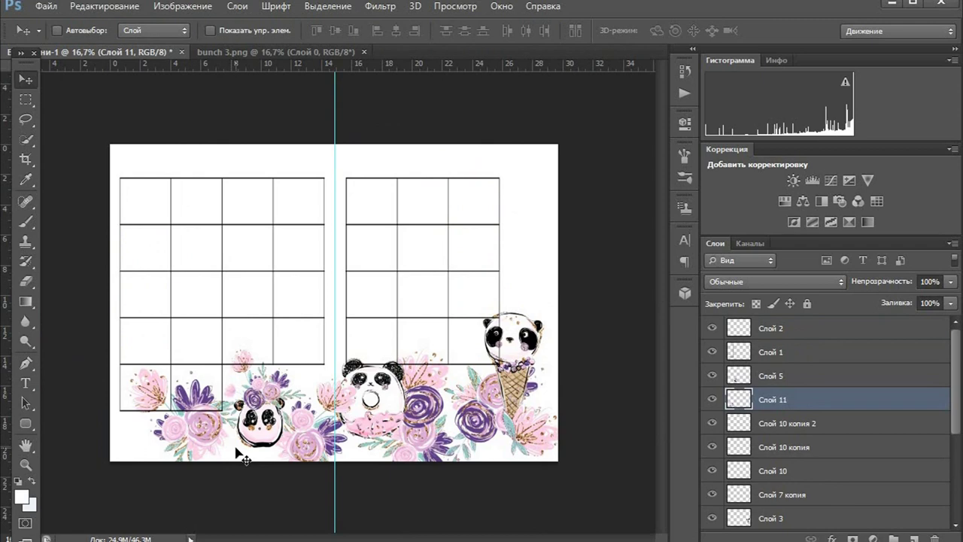
key("ctrl+t")
left_click_drag(290, 464, 372, 306)
key("Return")
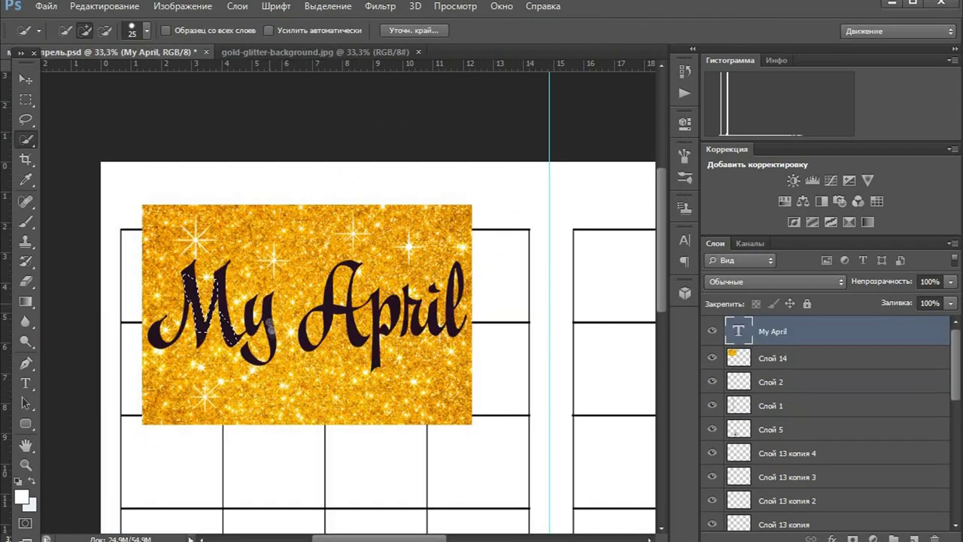
Select the My April lettering and copy that shape from the gold glitter Слой 14 to a new layer.
mouse_move(156, 328)
left_mouse_down()
mouse_move(320, 302)
mouse_move(348, 322)
mouse_move(391, 302)
mouse_move(436, 319)
mouse_move(468, 280)
mouse_move(452, 299)
mouse_move(464, 323)
left_mouse_up()
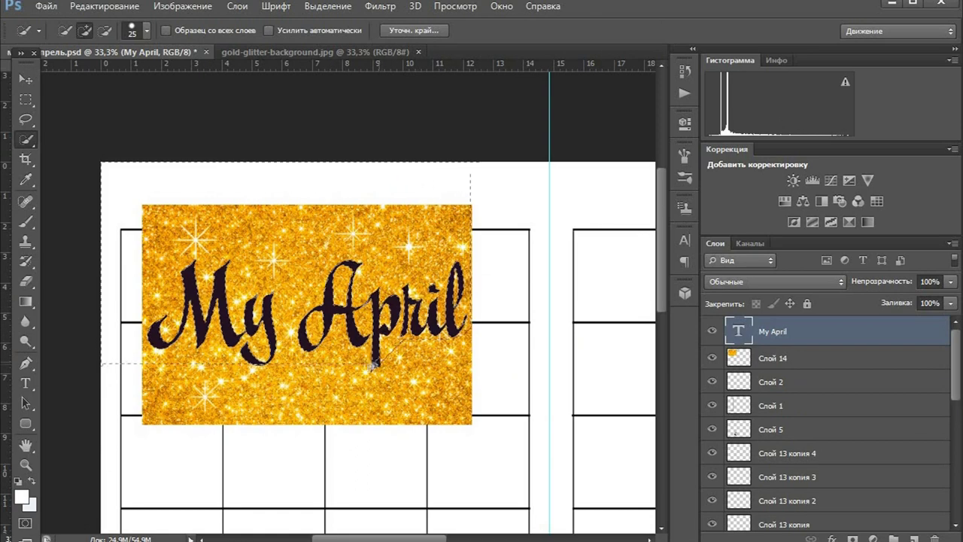
left_click(798, 366)
key("ctrl+j")
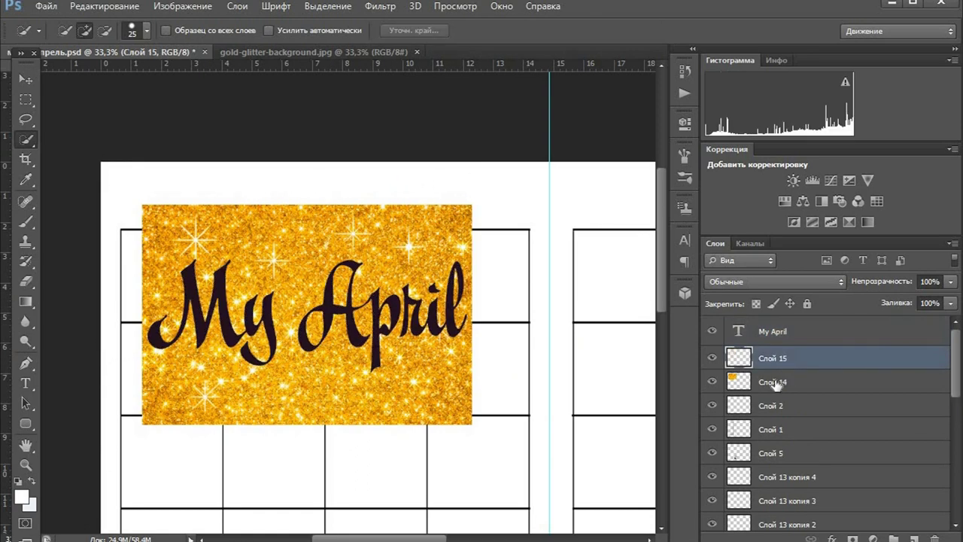
Delete the glitter rectangle Слой 14 and offset the glitter lettering Слой 15 slightly behind the My April text.
left_click(774, 383)
key("Delete")
left_click(768, 362)
key("v")
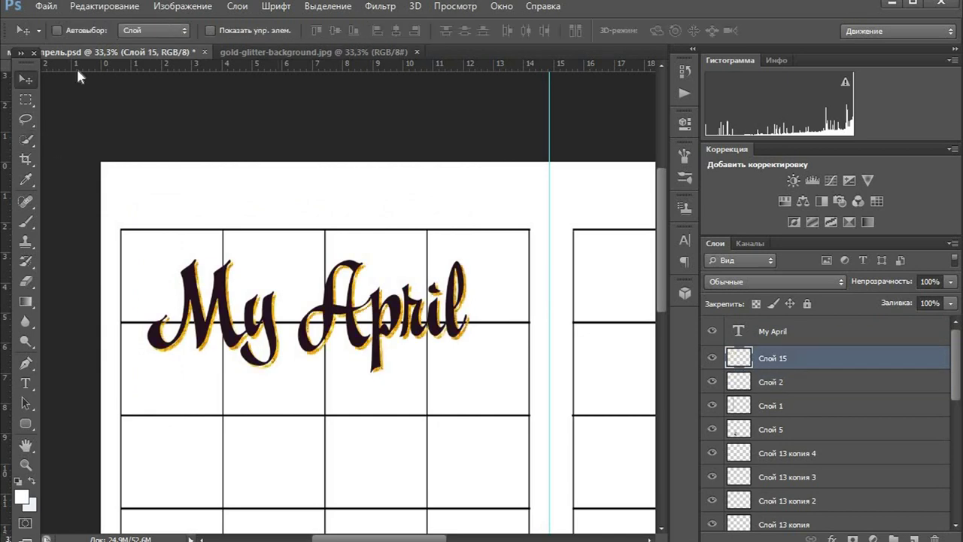
Rotate the My April text and its glitter layer 90° counterclockwise, shrink them, and place them above the ice-cream panda.
key("ctrl+minus")
key("ctrl+minus")
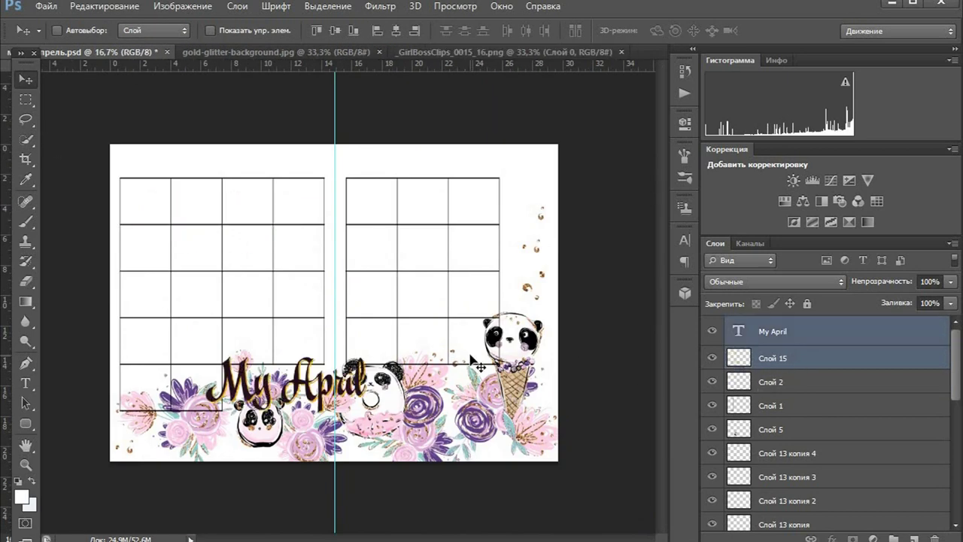
key("ctrl+t")
right_click(358, 392)
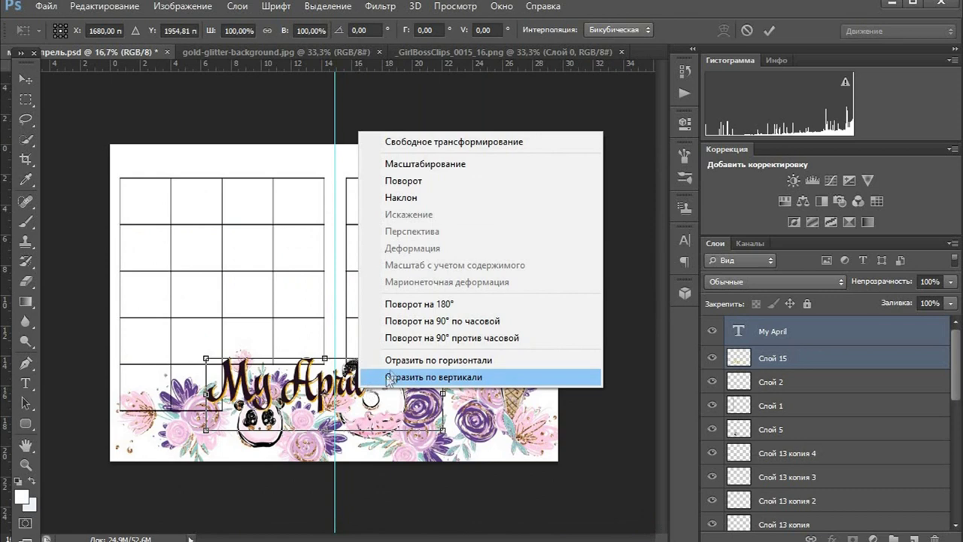
left_click(419, 340)
left_click_drag(362, 412, 559, 238)
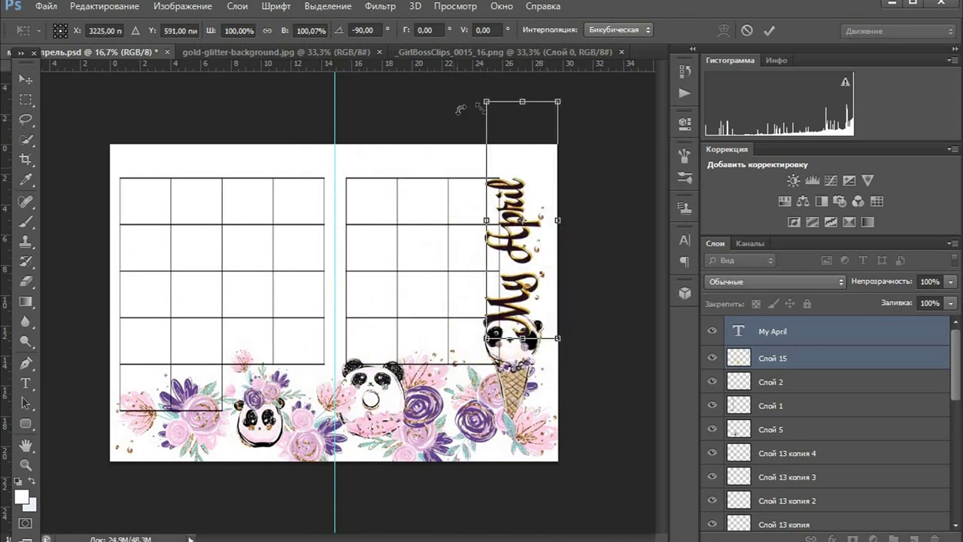
left_click_drag(490, 127, 518, 216)
left_click_drag(534, 321, 515, 280)
key("Return")
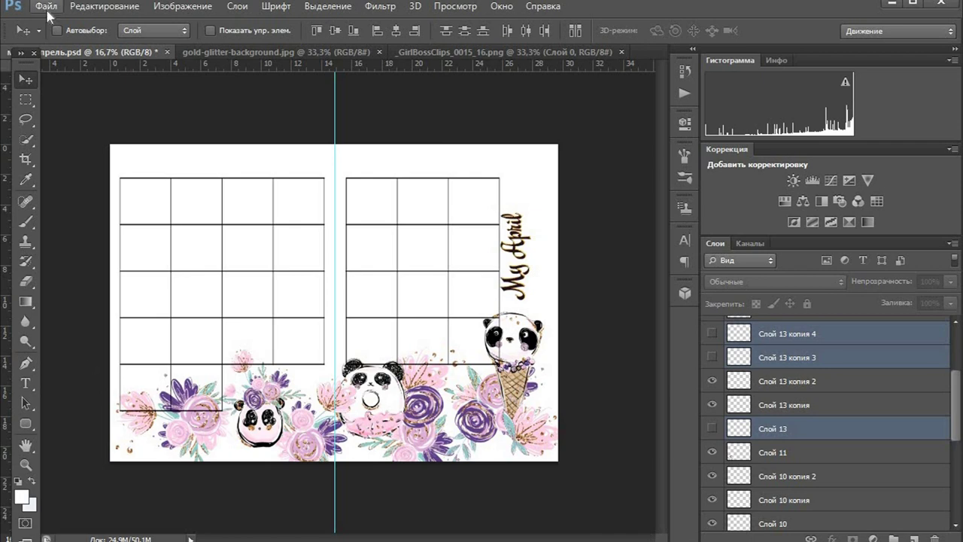
Save the spread as a JPEG named месяц апрель at quality 12 with the baseline standard format.
left_click(47, 8)
left_click(105, 192)
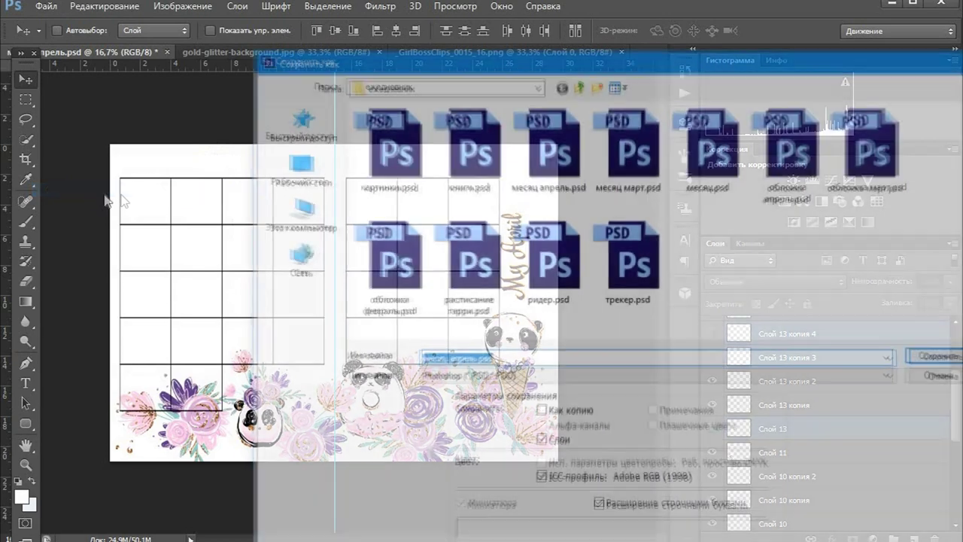
left_click(471, 380)
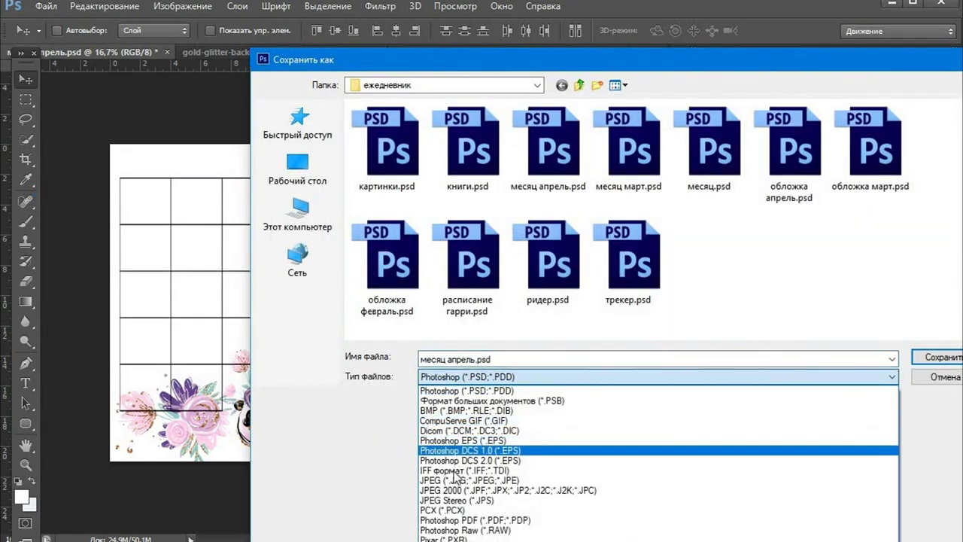
left_click(508, 474)
left_click(943, 358)
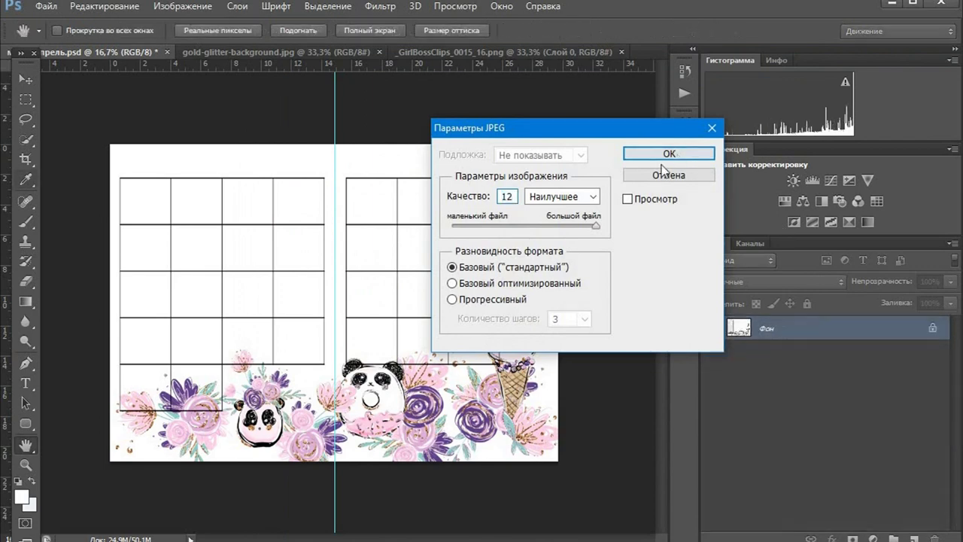
left_click(678, 153)
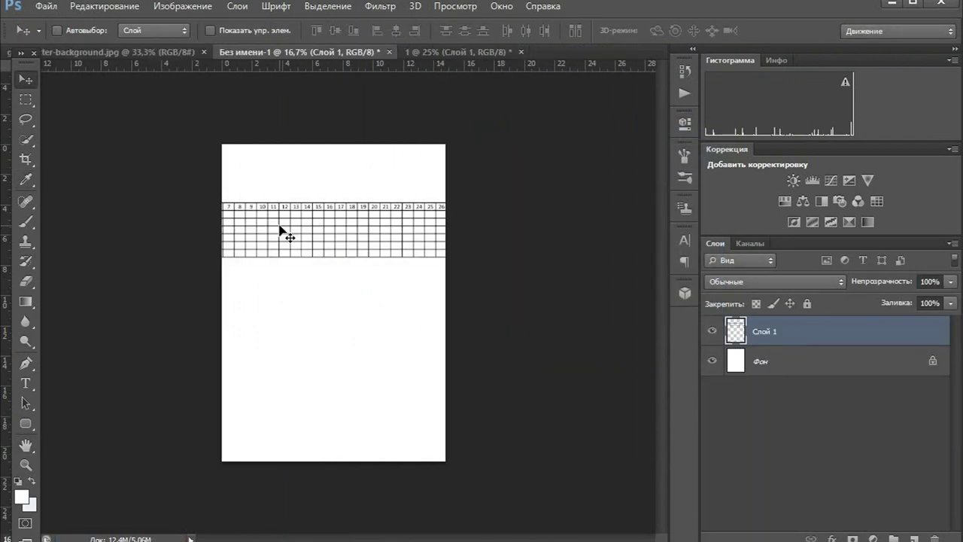
Rotate the numbered tracker table 90° counterclockwise, scale it down, and place it along the portrait page's left side.
key("ctrl+t")
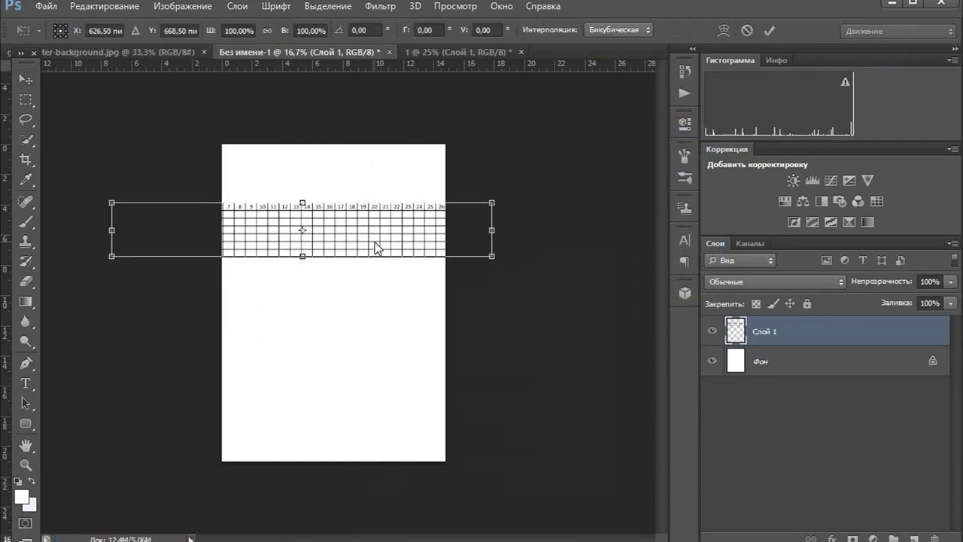
right_click(377, 249)
left_click(471, 444)
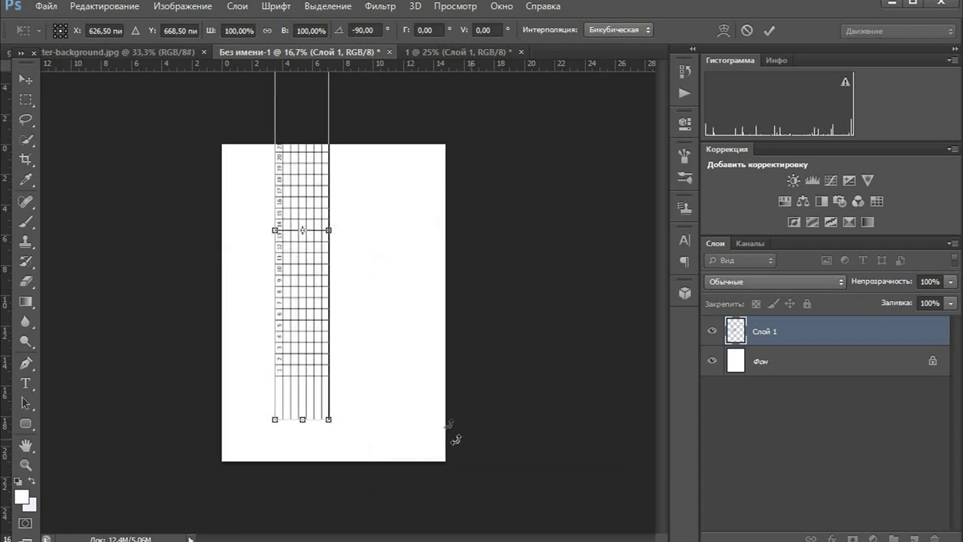
left_click_drag(295, 301, 294, 307)
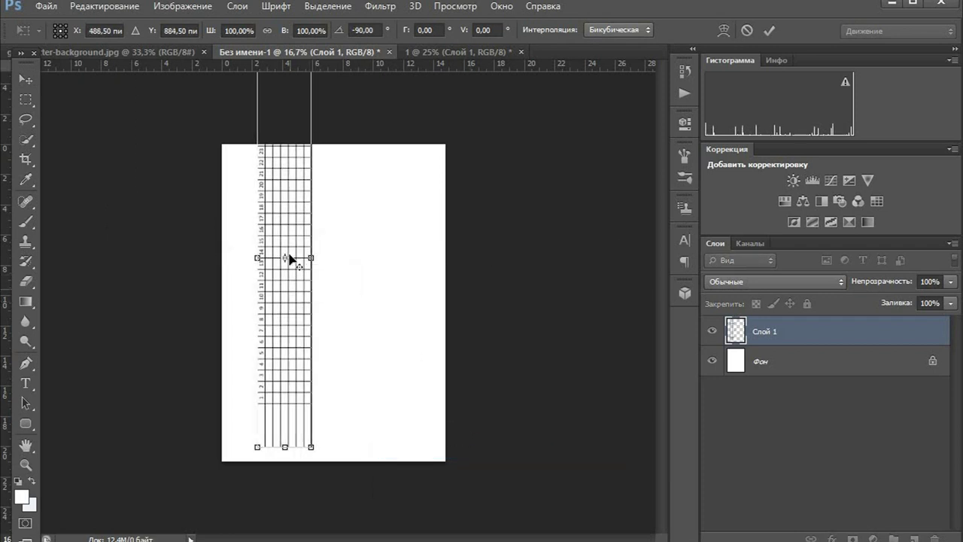
left_click_drag(311, 447, 263, 339)
left_click_drag(282, 299, 288, 300)
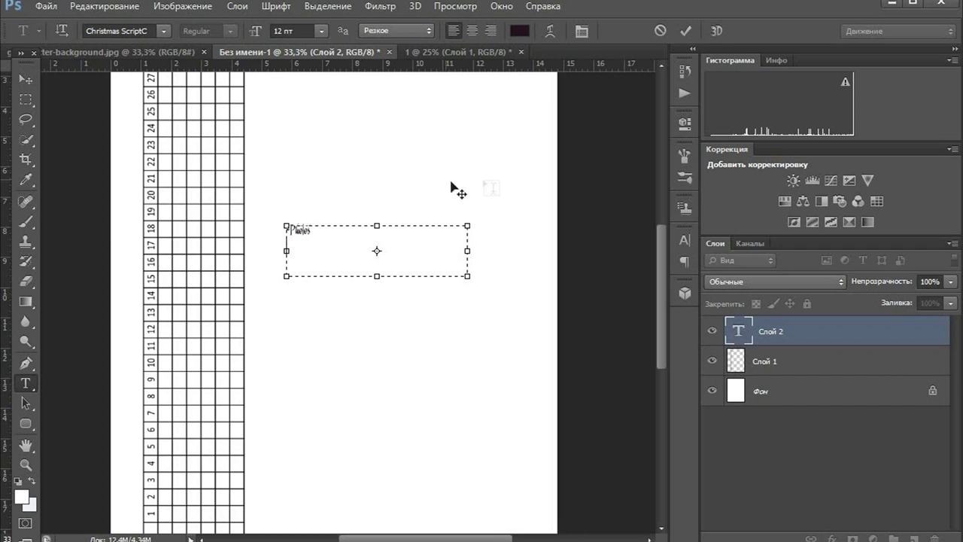
Finish the Photos label, duplicate it, and move the copy directly below the original.
key("ctrl+Return")
left_click_drag(810, 344, 914, 538)
left_click(25, 80)
key("shift+Down")
key("shift+Down")
key("shift+Down")
key("shift+Down")
key("shift+Down")
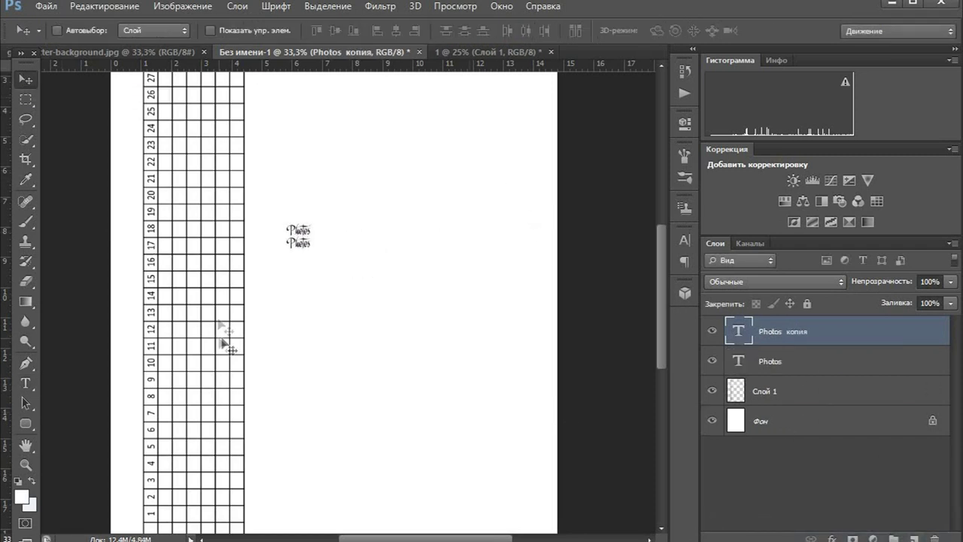
Change the text of the copied Photos label to Write.
key("t")
left_click(304, 254)
left_click(787, 348)
double_click(310, 245)
type("Whi")
key("ctrl+Return")
Duplicate the Write label below itself and change the copy's text to Blog.
left_click_drag(900, 333, 913, 539)
left_click(25, 80)
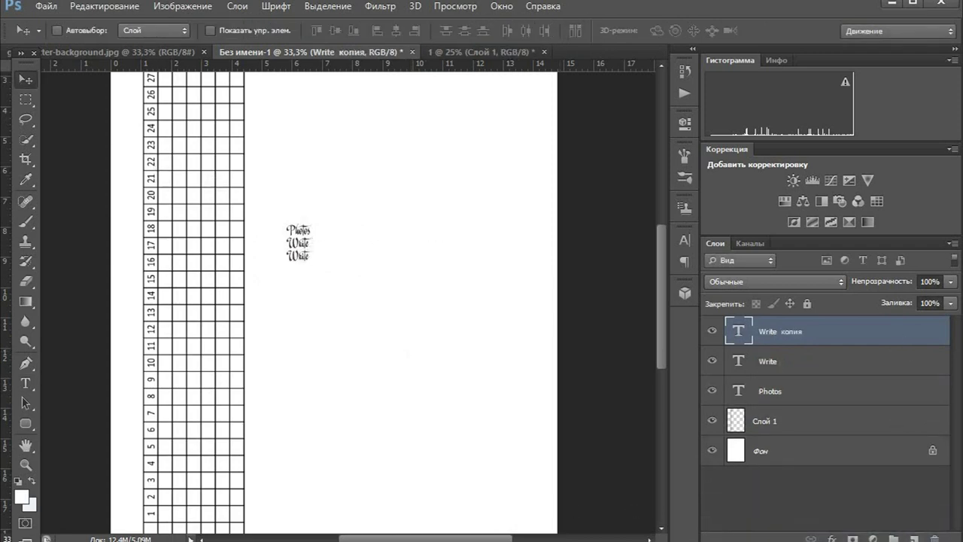
key("t")
left_click(299, 256)
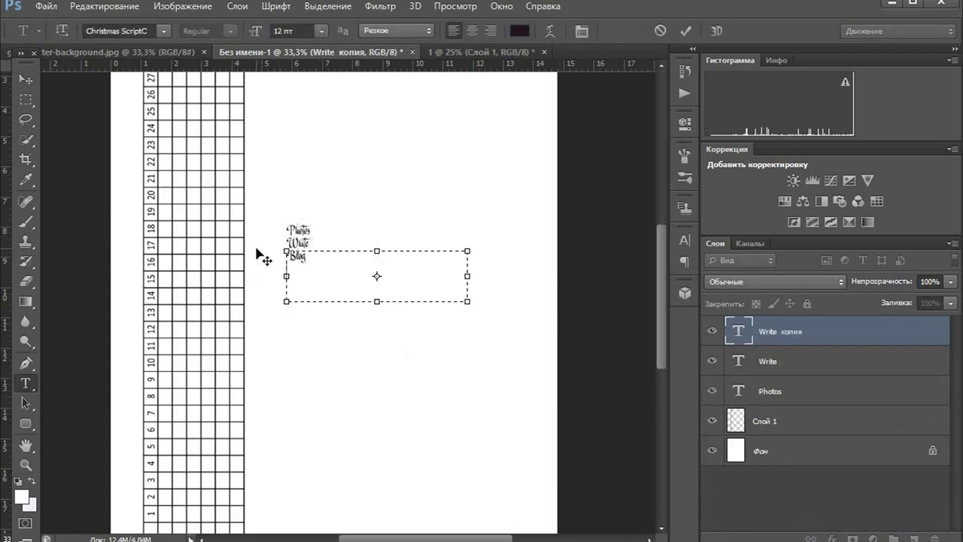
key("ctrl+Return")
Duplicate the Blog label, move the copy below it, and change its text to Sport.
left_click_drag(842, 335, 913, 539)
left_click(25, 79)
key("shift+Down")
key("shift+Down")
key("shift+Down")
key("shift+Down")
key("shift+Down")
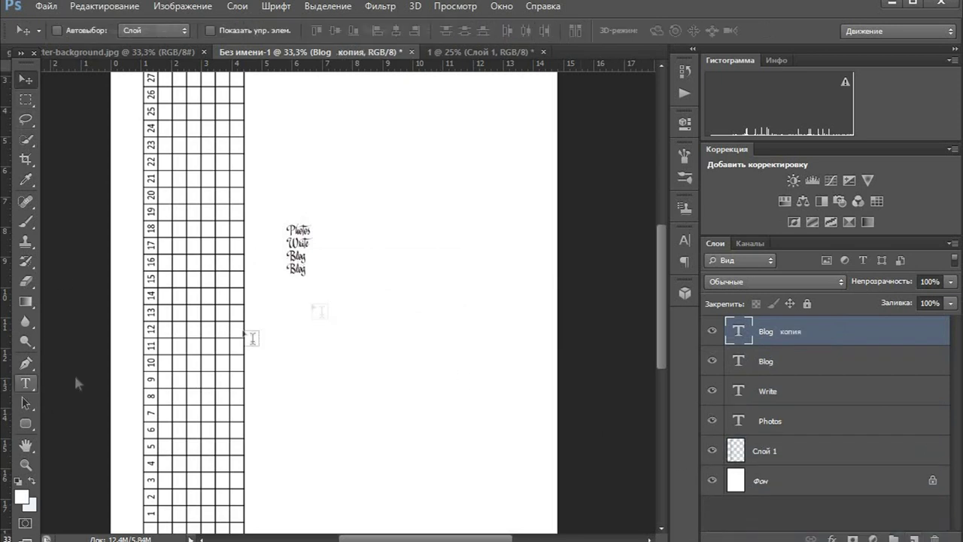
left_click(25, 383)
double_click(295, 269)
type("Sport")
key("ctrl+Return")
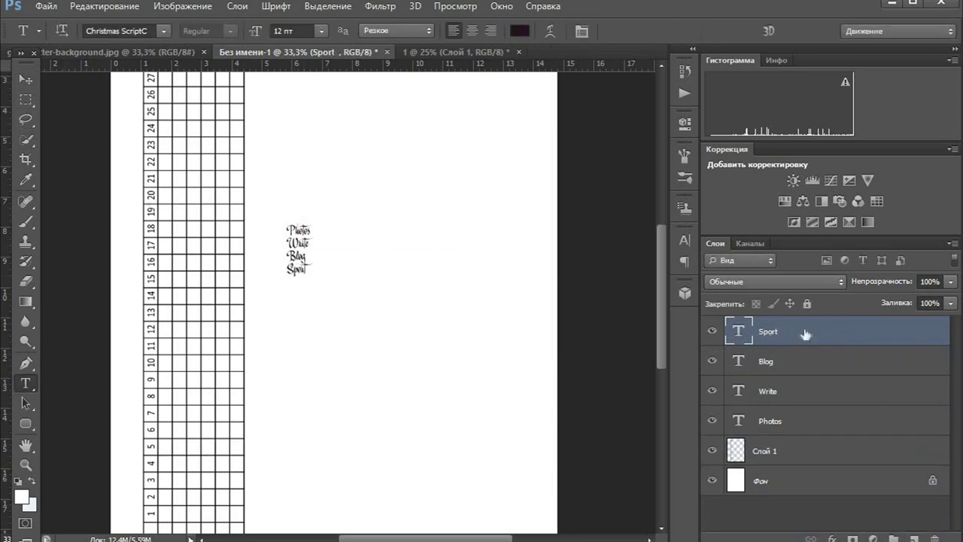
Duplicate the Sport label, move the copy below it, and change its text to SkinCare.
left_click_drag(807, 338, 913, 539)
left_click(25, 80)
key("shift+Down")
key("shift+Down")
key("shift+Down")
key("shift+Down")
key("shift+Down")
left_click(25, 384)
double_click(296, 281)
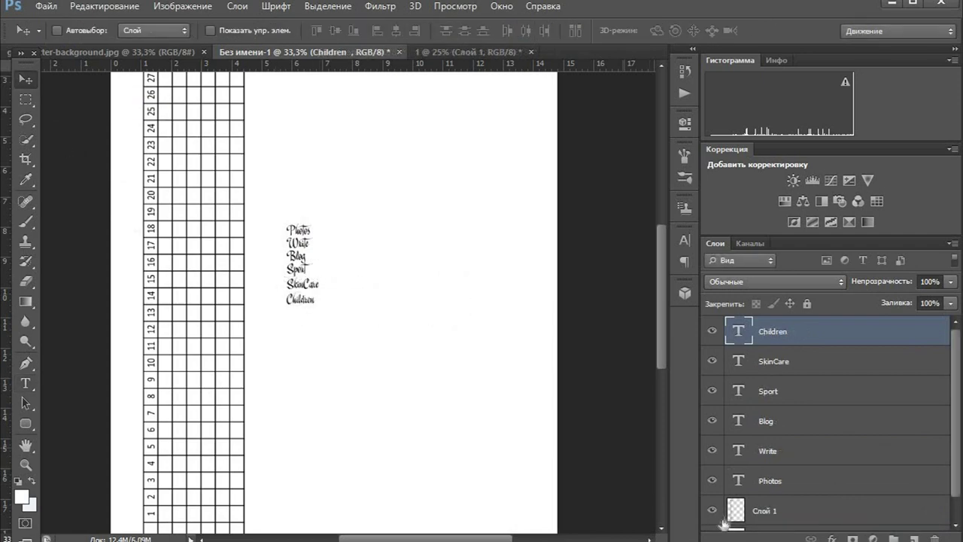
Rotate the six habit labels from Photos to Children 90° counterclockwise and fit them into the blank header cells below day 1.
left_click(770, 480, "shift")
key("ctrl+t")
right_click(378, 311)
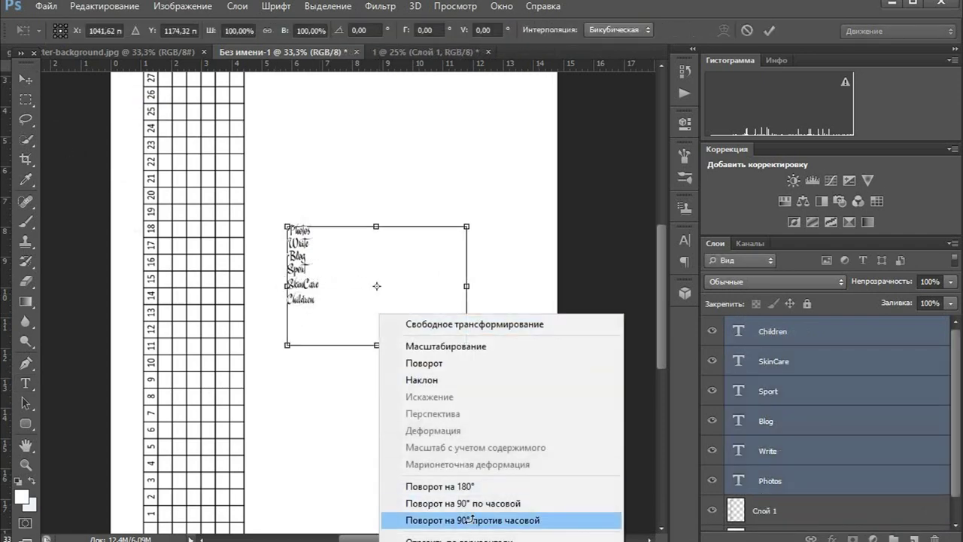
left_click(495, 520)
left_click_drag(296, 432, 291, 177)
left_click_drag(467, 177, 310, 378)
key("Return")
key("shift+Up")
key("shift+Up")
key("shift+Up")
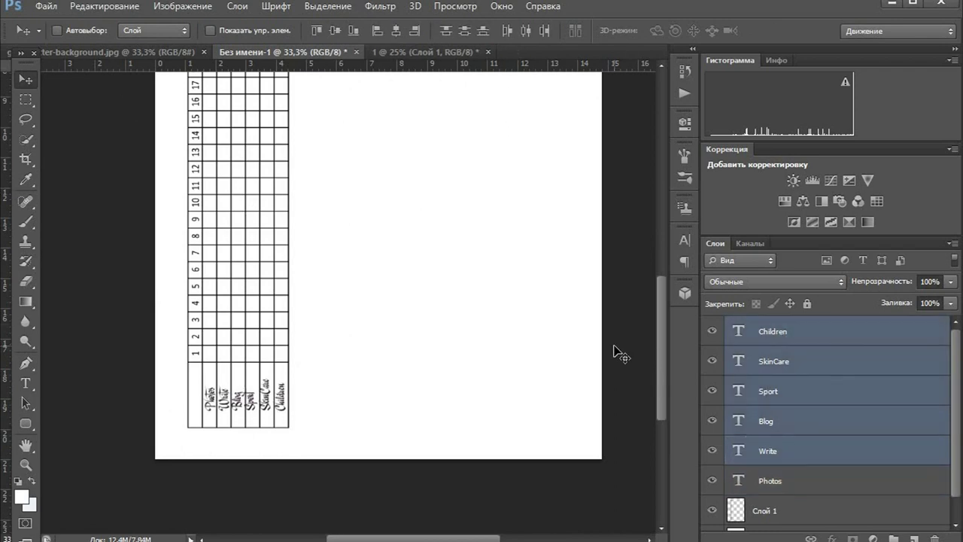
key("ctrl+plus")
key("ctrl+plus")
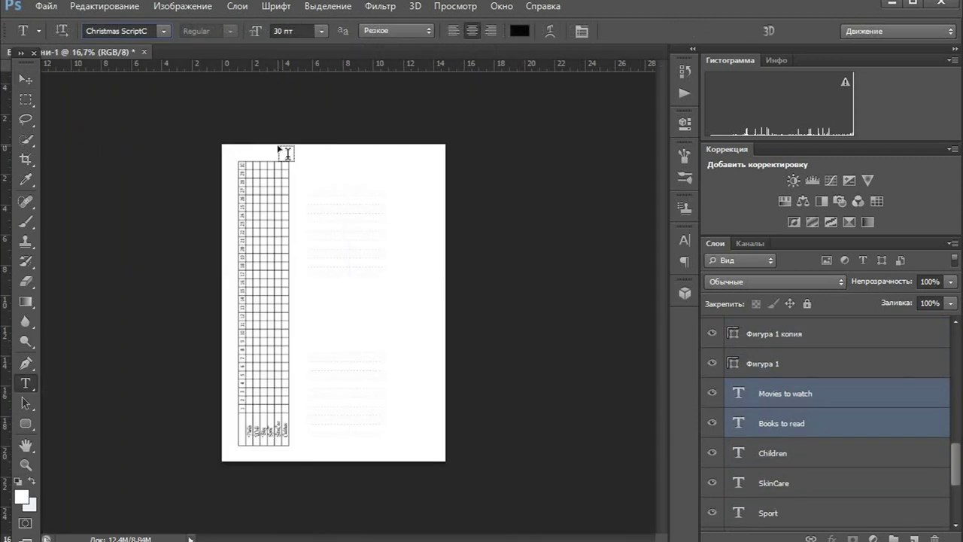
Set the font size of the Books to read and Movies to watch headings to 24 pt.
left_click(321, 31)
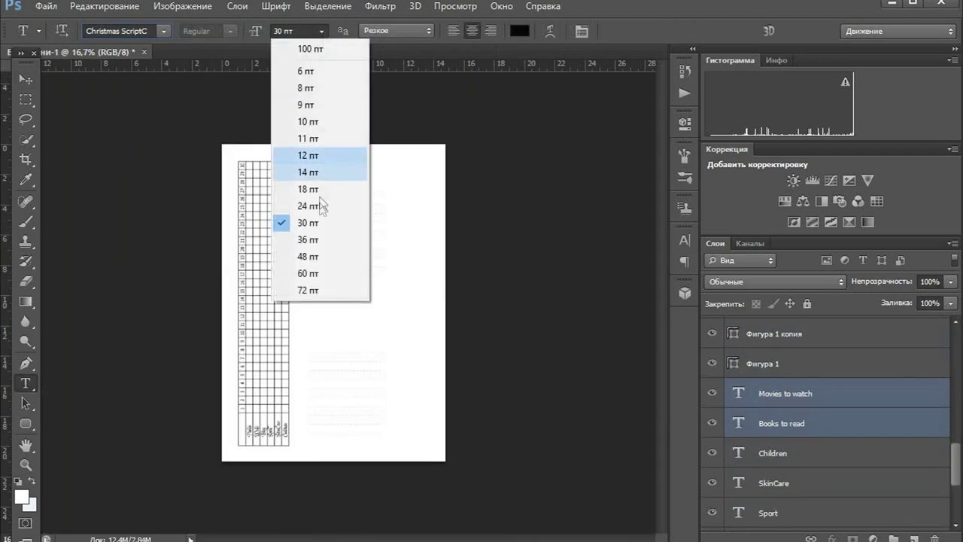
left_click(321, 205)
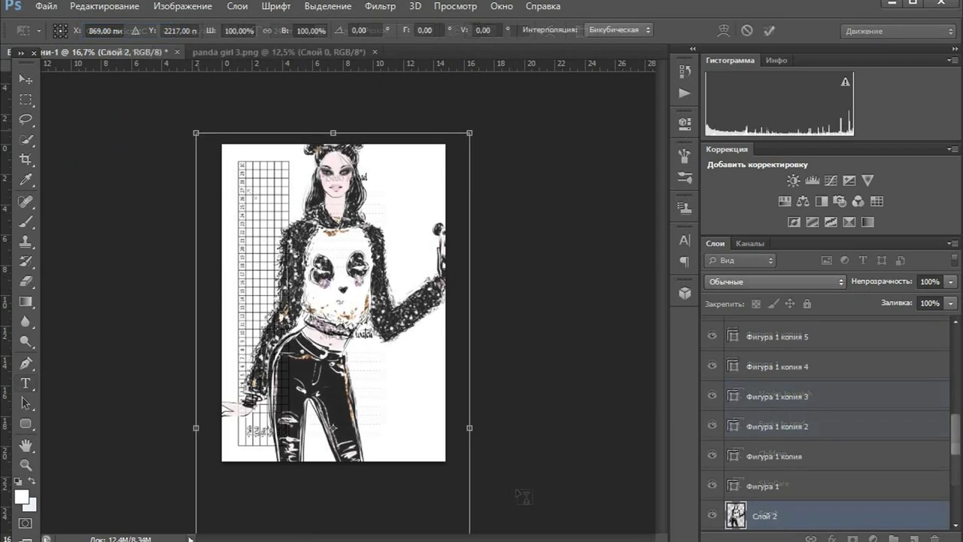
Scale down the panda girl, flip her horizontally, and place her full figure along the page's right edge.
left_click_drag(228, 404, 383, 345)
left_click_drag(341, 228, 370, 282)
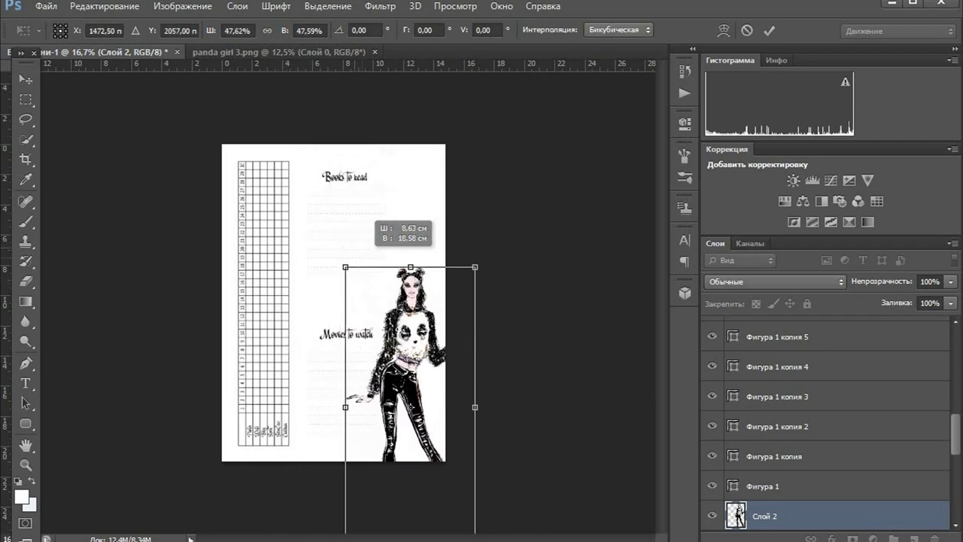
left_click_drag(407, 361, 406, 284)
right_click(404, 278)
left_click(466, 499)
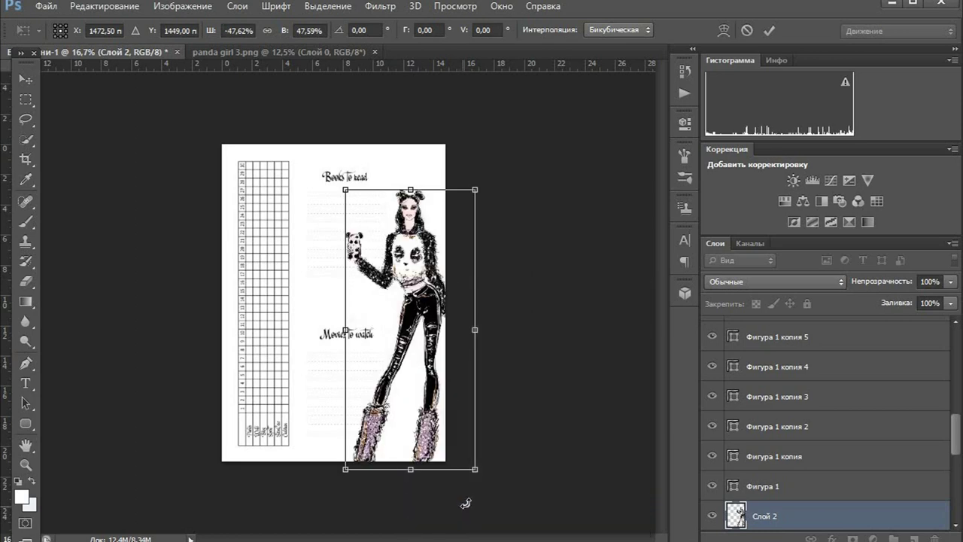
left_click_drag(475, 470, 460, 433)
left_click_drag(420, 386, 434, 389)
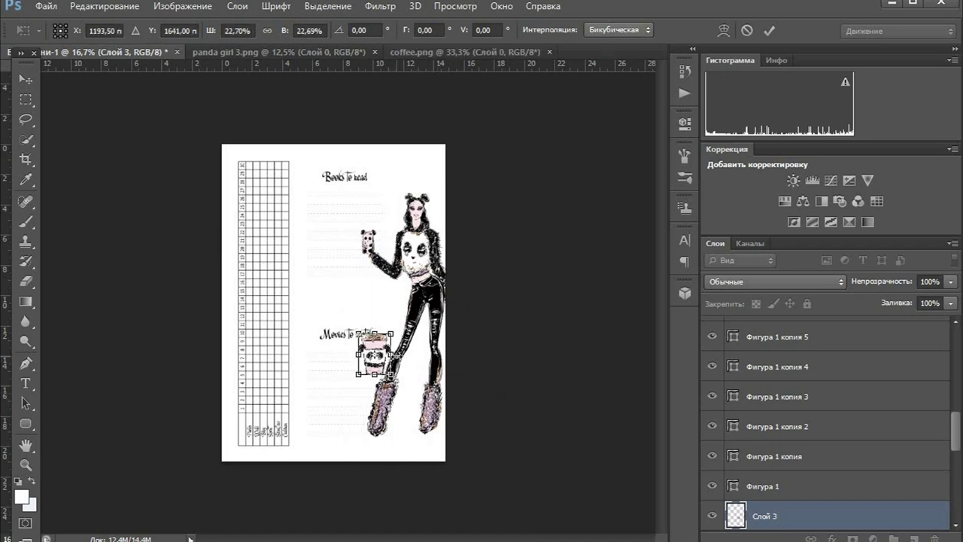
Move the panda coffee cup beneath the girl's phone and shrink it to roughly the phone's size.
left_click_drag(380, 365, 375, 298)
scroll(398, 286, "up", 4)
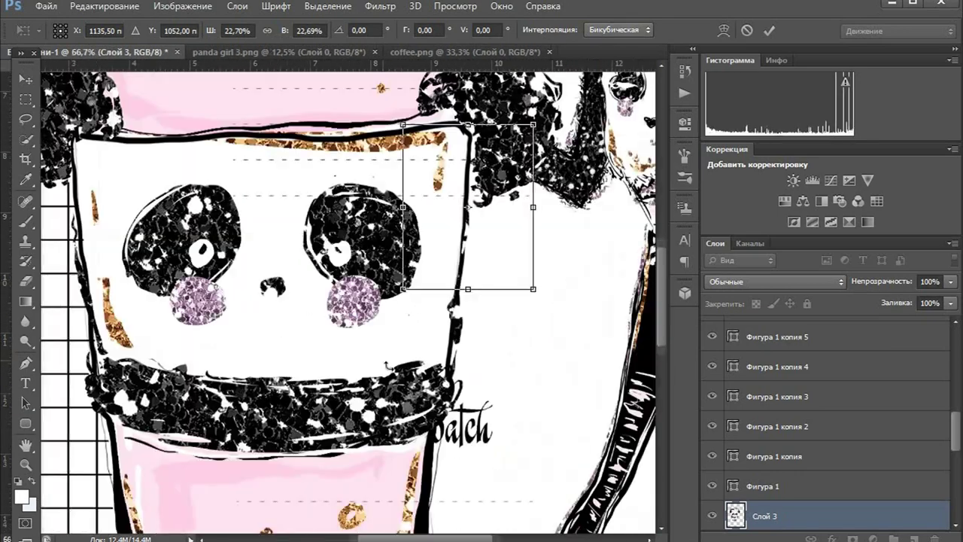
scroll(387, 366, "up", 3)
left_click_drag(534, 400, 483, 334)
key("Return")
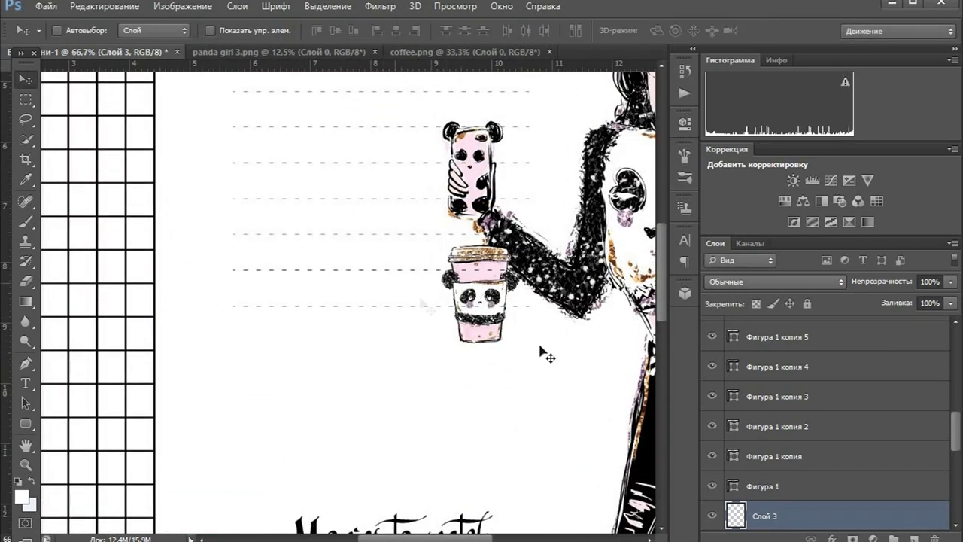
Quick-select the girl's hand and phone on Слой 2 and copy the selection to a new layer.
scroll(800, 460, "down", 2)
left_click(785, 399)
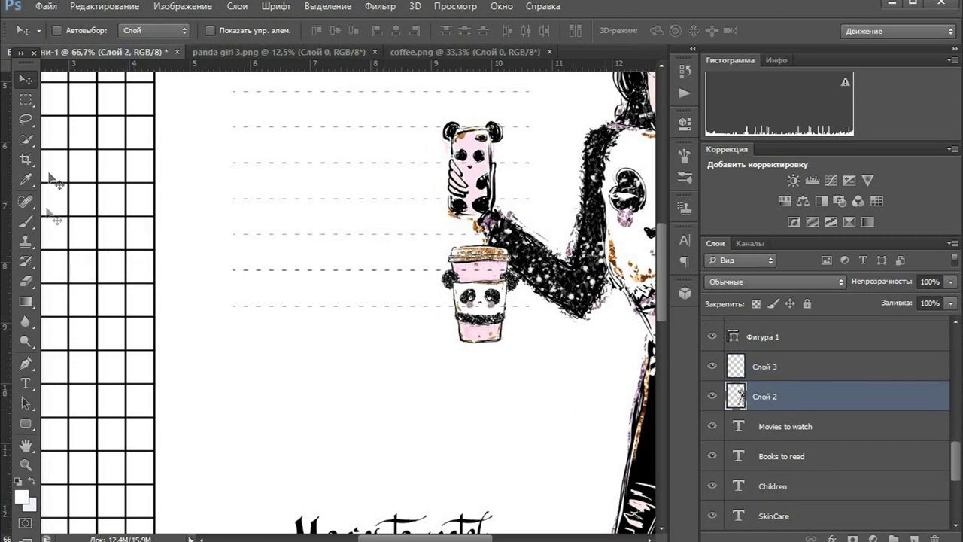
left_click(26, 140)
mouse_move(451, 172)
left_mouse_down()
mouse_move(487, 238)
mouse_move(506, 213)
left_mouse_up()
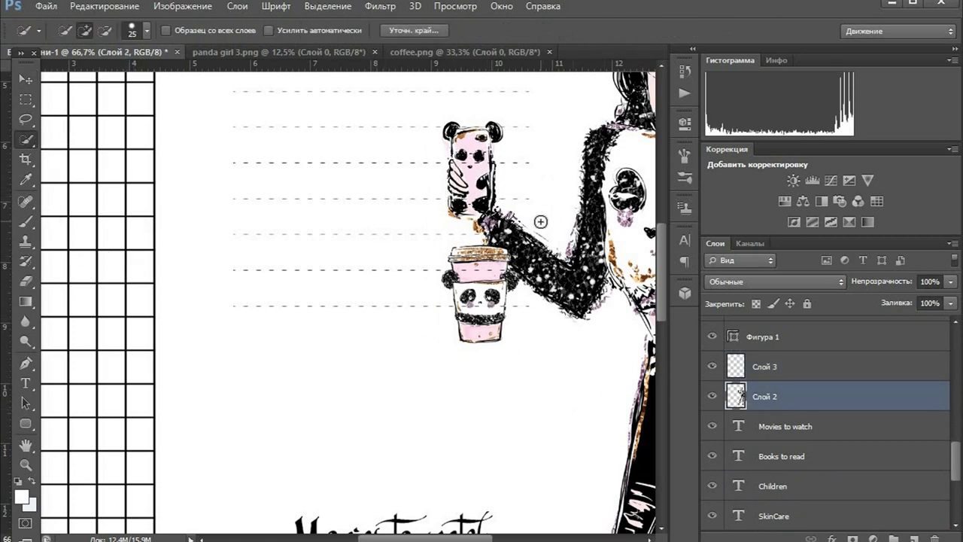
key("ctrl+j")
Hide Слой 2 and erase most of the phone around the fingers on Слой 4.
left_click_drag(26, 280, 83, 312)
left_click(712, 426)
right_click(26, 281)
left_click(75, 280)
left_click(475, 141)
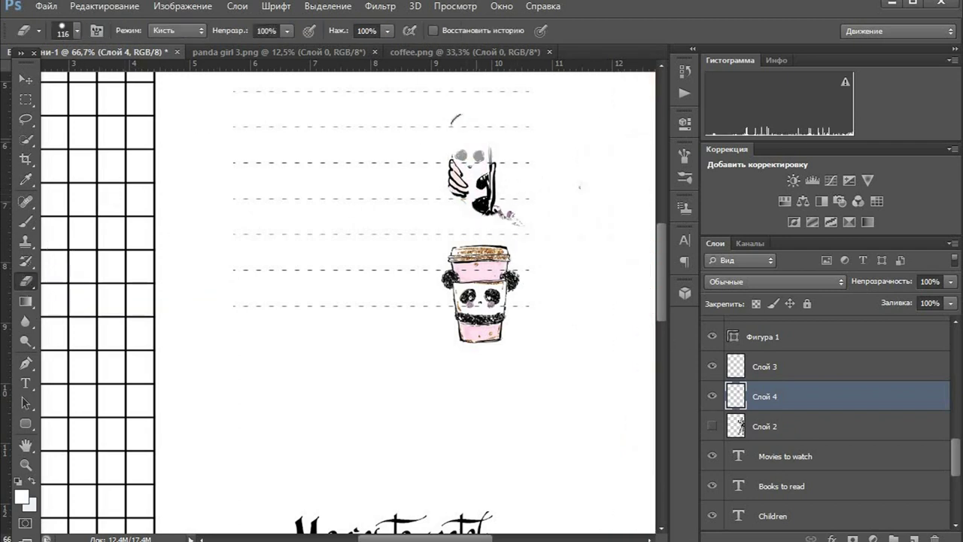
left_click(76, 30)
left_click(57, 78)
left_click(449, 209)
mouse_move(481, 153)
left_mouse_down()
mouse_move(458, 147)
mouse_move(485, 185)
mouse_move(347, 355)
left_mouse_up()
Erase the remaining phone details beside the fingers with a size 26 eraser, and show Слой 2 again.
left_click(76, 30)
left_click(41, 78)
key("ctrl+plus")
key("ctrl+plus")
key("ctrl+plus")
mouse_move(359, 197)
left_mouse_down()
mouse_move(363, 299)
mouse_move(329, 388)
left_mouse_up()
mouse_move(331, 216)
left_mouse_down()
mouse_move(330, 364)
mouse_move(383, 398)
mouse_move(358, 387)
left_mouse_up()
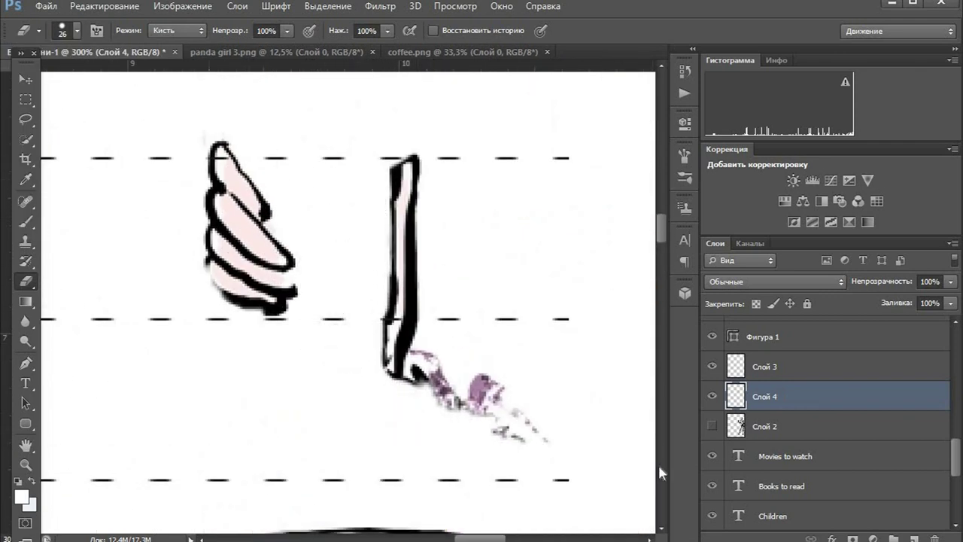
key("ctrl+minus")
left_click(712, 426)
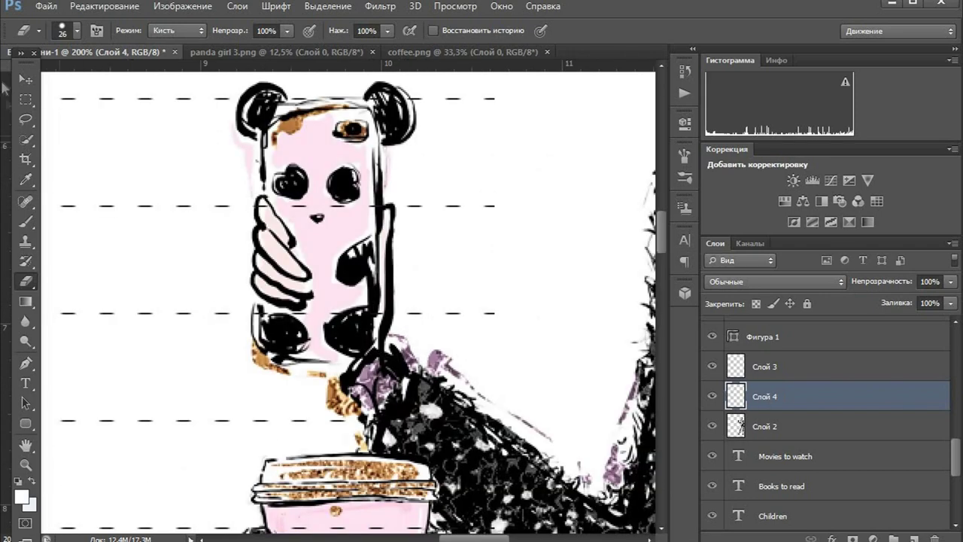
Move the finger layer Слой 4 above Слой 3 and place the coffee cup over the phone.
key("v")
left_click_drag(786, 405, 775, 369)
left_click(765, 397)
left_click_drag(347, 509, 317, 137)
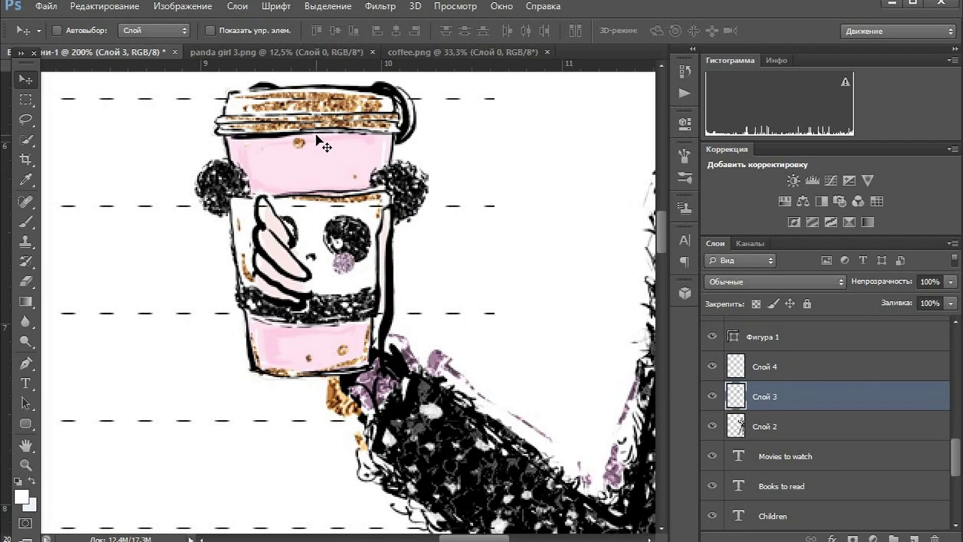
key("ctrl+minus")
key("ctrl+minus")
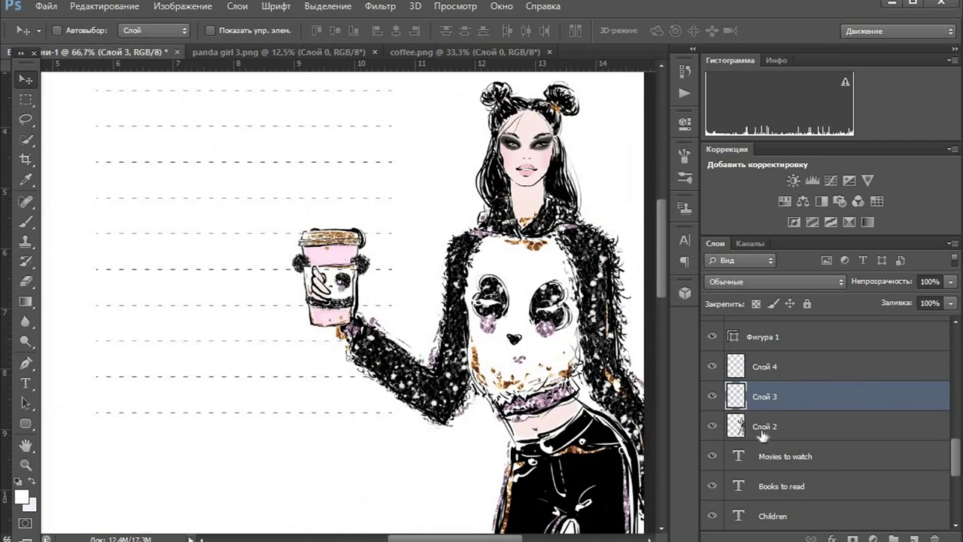
Copy the fingers from Слой 4 to a new layer and shift them to the cup's outer edge.
key("m")
left_click_drag(290, 252, 335, 311)
key("ctrl+j")
key("v")
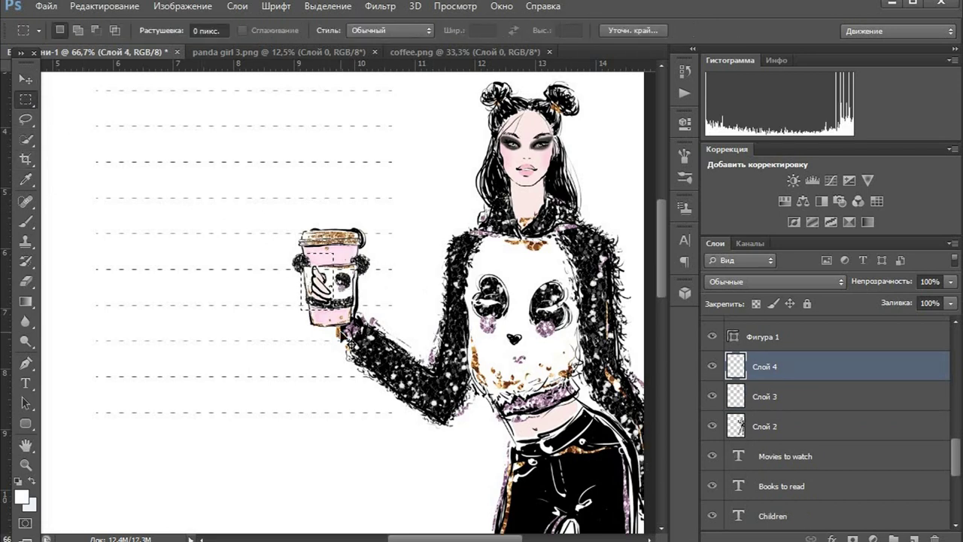
left_click_drag(265, 331, 265, 328)
Erase the original fingers over the middle of the cup.
left_click(26, 281)
left_click_drag(313, 277, 325, 301)
left_click(104, 6)
left_click(105, 52)
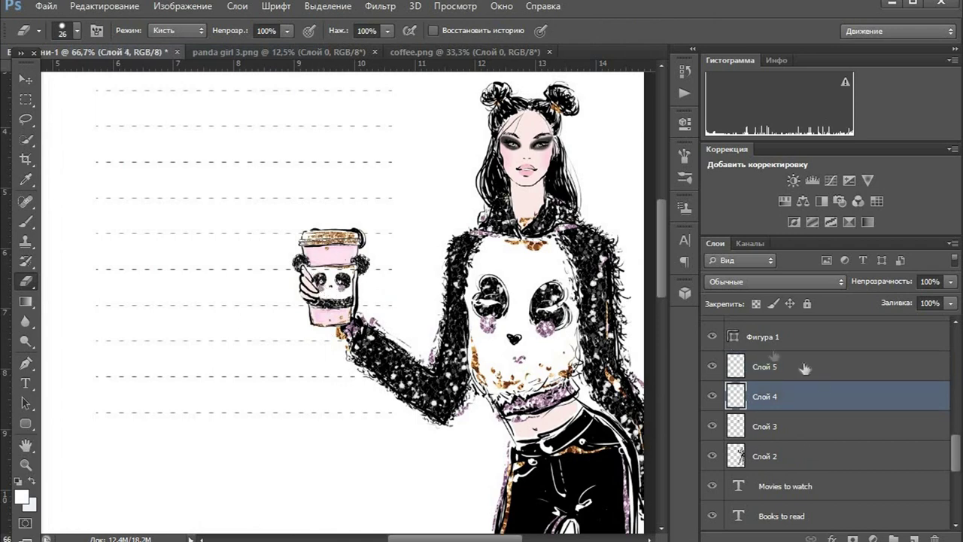
Erase the phone remnants on Слой 2 that stick out around the coffee cup.
left_click(805, 368)
left_click(30, 83)
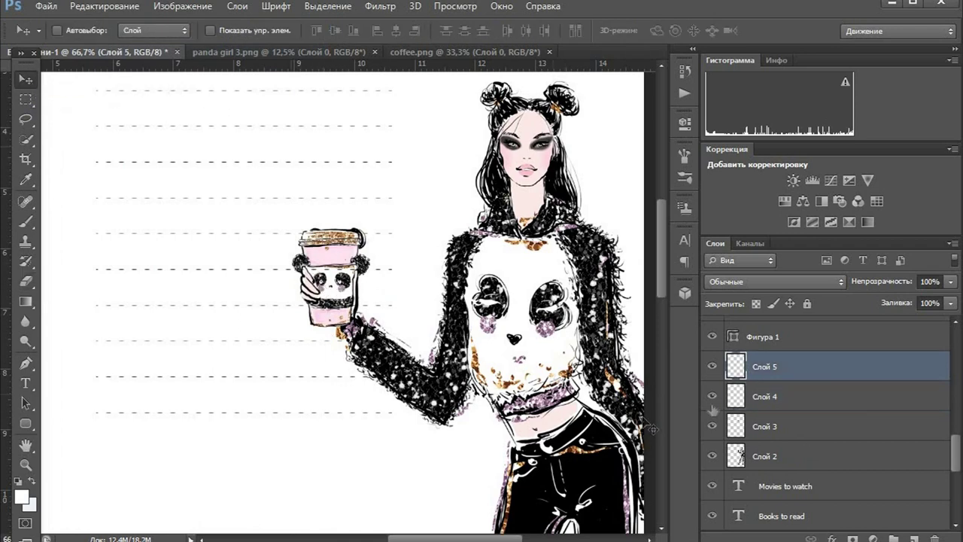
left_click(735, 426)
left_click(763, 455)
key("e")
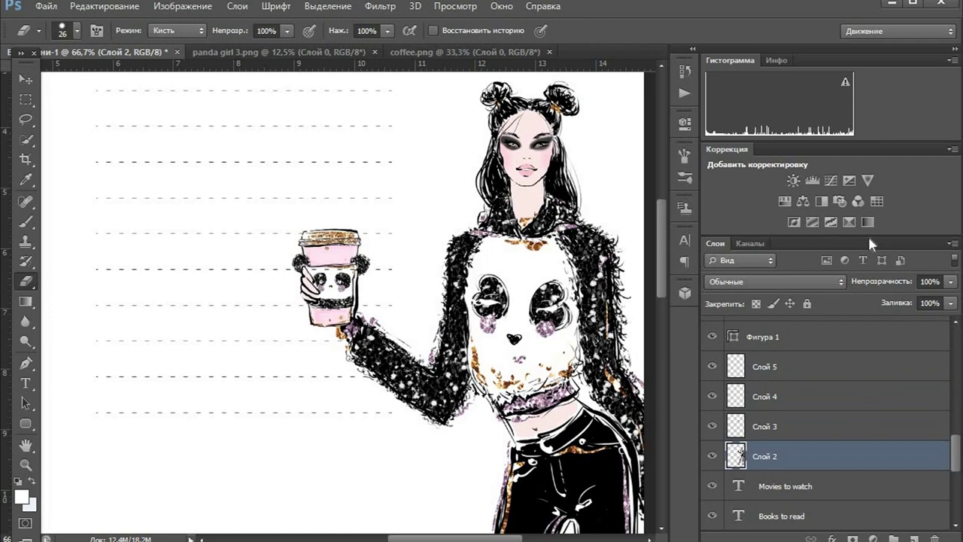
Merge the girl, cup, and finger layers from Слой 2 to Слой 5 into one layer.
key("ctrl+minus")
key("ctrl+minus")
key("ctrl+minus")
left_click(849, 367, "shift")
right_click(849, 367)
left_click(880, 398)
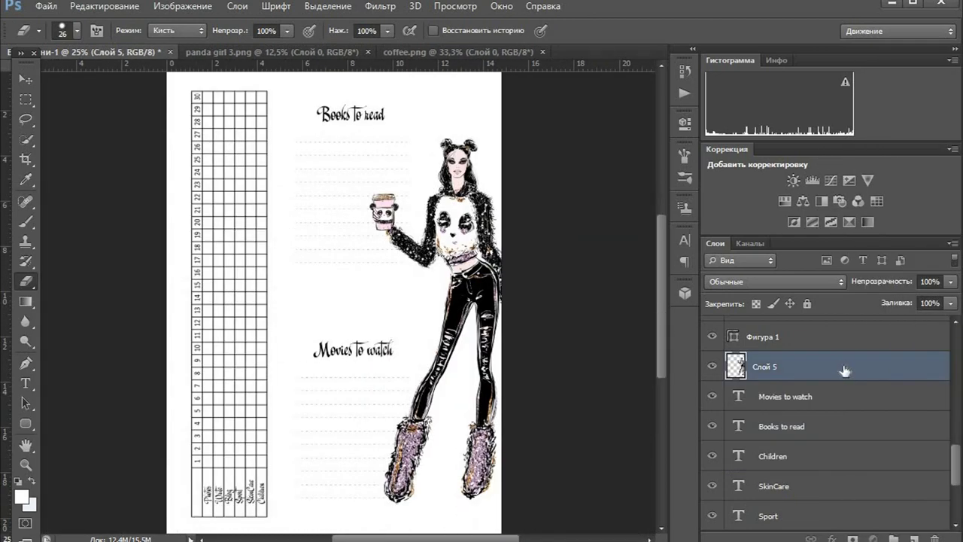
Scale the merged girl with the coffee cup down slightly and reposition her at the page's right edge.
key("ctrl+minus")
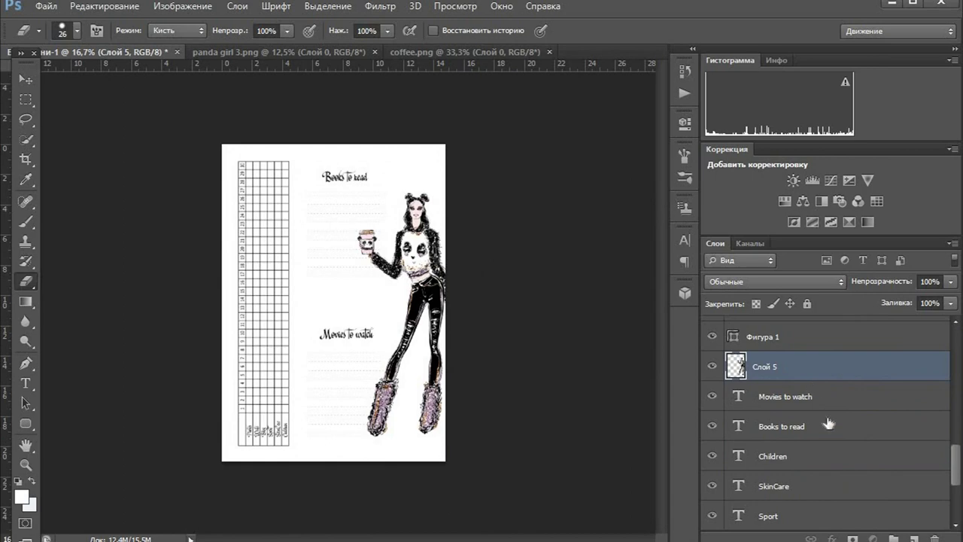
key("ctrl+t")
left_click_drag(474, 437, 460, 407)
key("ctrl+plus")
left_click_drag(492, 367, 507, 383)
key("Return")
key("e")
key("ctrl+minus")
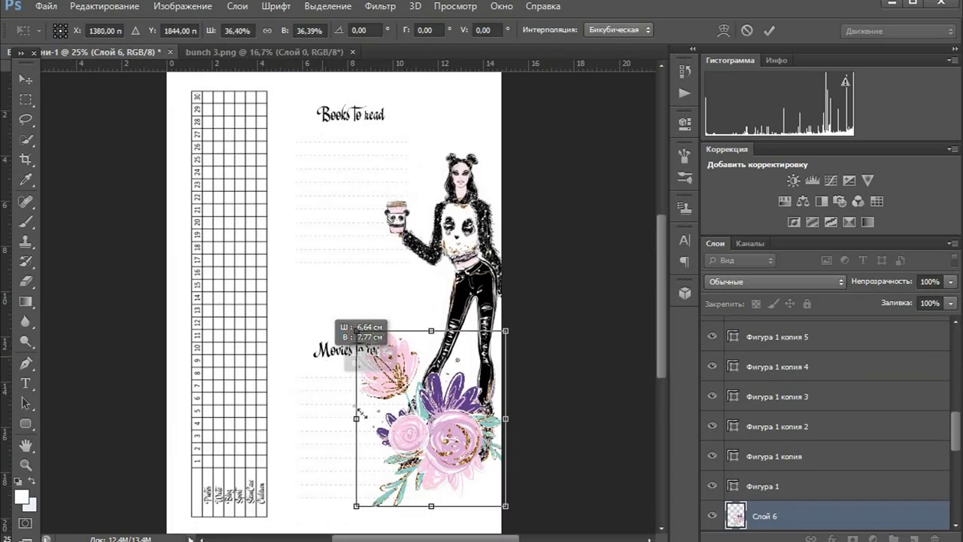
Shrink the flower bouquet, place it beside the Movies to watch heading, and move its layer behind the girl.
left_click_drag(435, 419, 347, 356)
left_click_drag(402, 437, 468, 338)
key("Return")
scroll(752, 442, "down", 2)
left_click_drag(835, 457, 852, 498)
left_click_drag(426, 317, 453, 322)
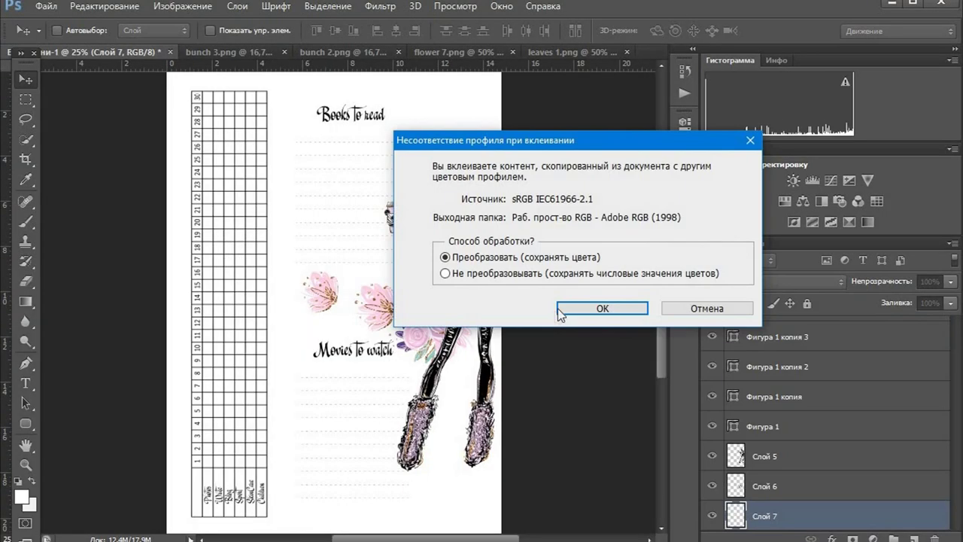
Paste the teal leaf with its colors converted, shrink it to about 18.6%, and rotate it about -67°.
left_click(608, 307)
left_click_drag(406, 467, 296, 305)
left_click_drag(328, 331, 366, 254)
left_click_drag(304, 304, 283, 286)
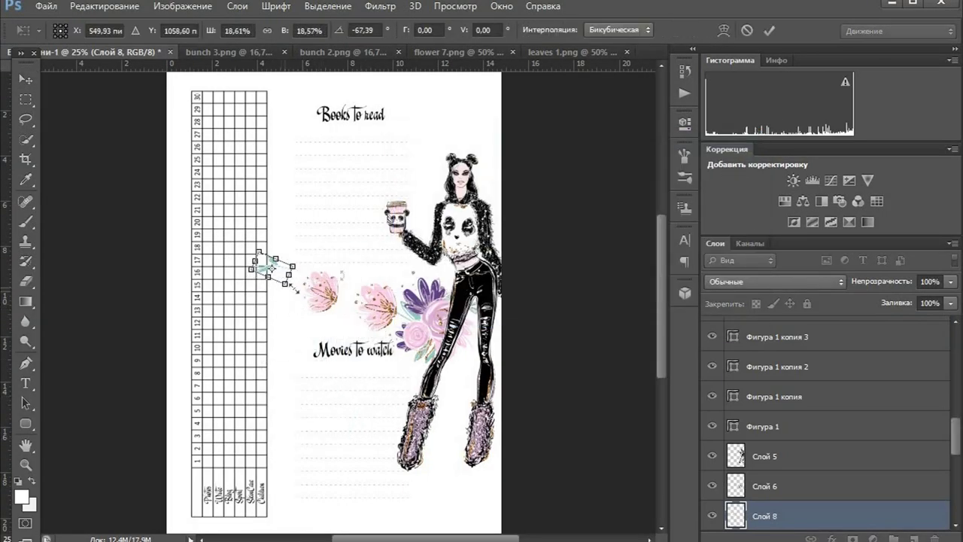
Place the leaf between the two pink flowers, adjust its rotation, and lower its layer in the stack.
key("ctrl+plus")
key("ctrl+plus")
key("ctrl+plus")
left_click_drag(203, 228, 409, 329)
left_click_drag(484, 353, 486, 404)
left_click_drag(357, 296, 364, 299)
key("Return")
scroll(819, 455, "down", 2)
left_click_drag(819, 457, 817, 489)
left_click_drag(465, 348, 464, 344)
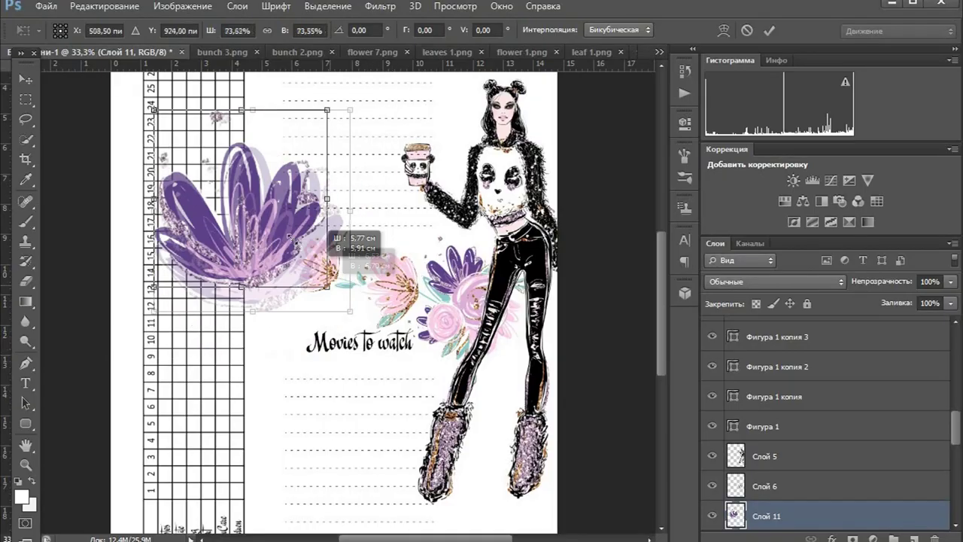
Shrink and rotate the purple flower on Слой 11 and place it among the flowers above Movies to watch.
left_click_drag(339, 254, 411, 284)
left_click_drag(351, 339, 357, 264)
key("ctrl+1")
left_click_drag(399, 128, 427, 306)
left_click_drag(558, 361, 617, 268)
left_click_drag(413, 314, 452, 332)
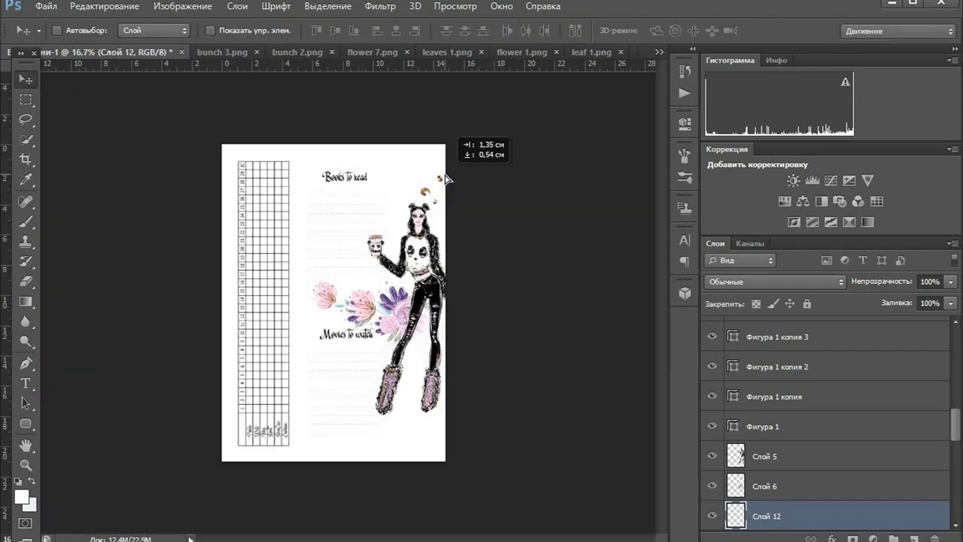
Place the gold glitter dots above the girl's head, duplicate them, and move a copy lower on the page.
left_click_drag(446, 179, 446, 179)
left_click_drag(841, 502, 915, 537)
left_click_drag(504, 257, 416, 481)
left_click_drag(823, 406, 914, 537)
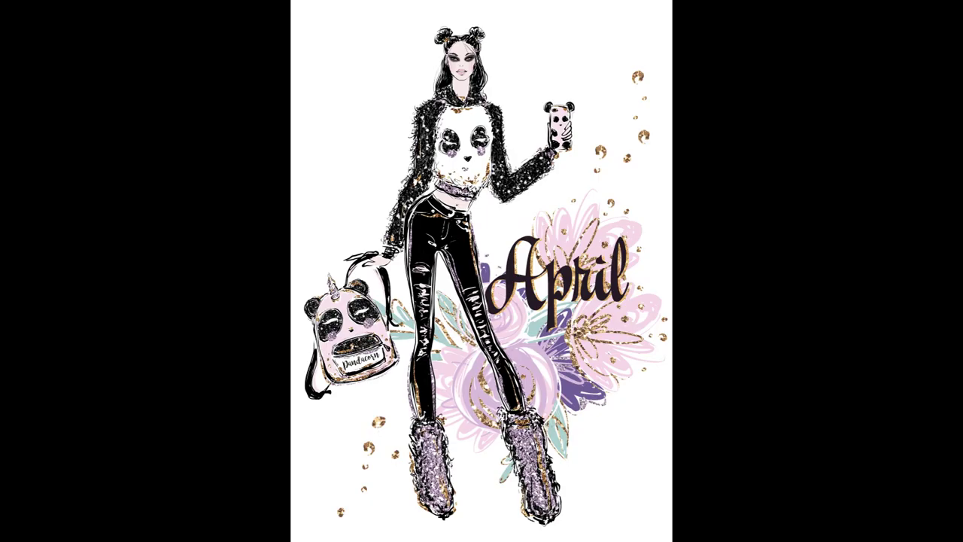